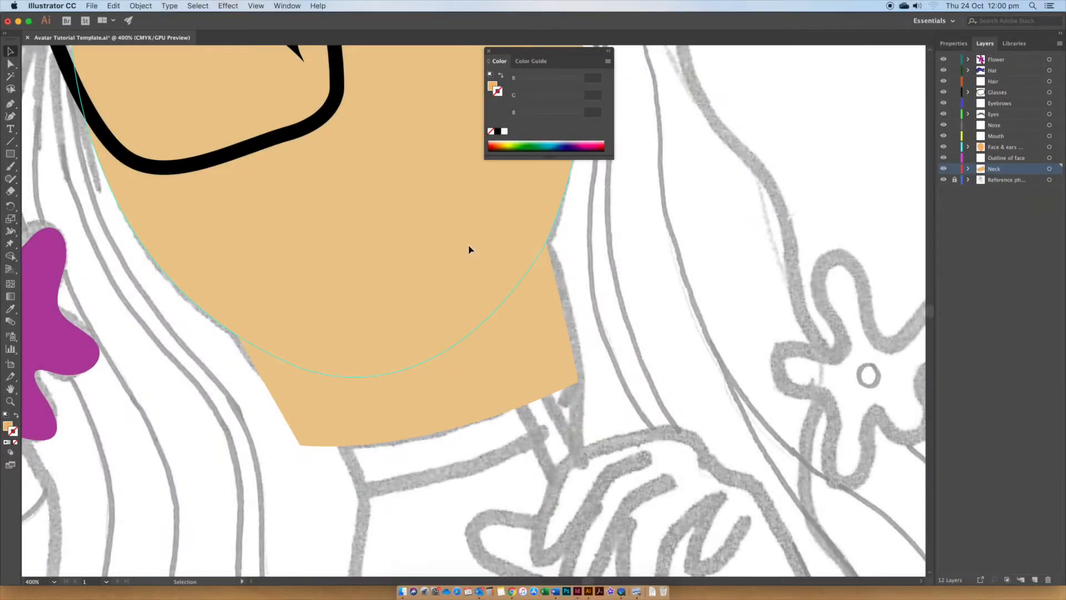
Give the face shape a black stroke so the chin edge stands out against the neck
{"action": "left_click", "coordinate": [469, 248]}
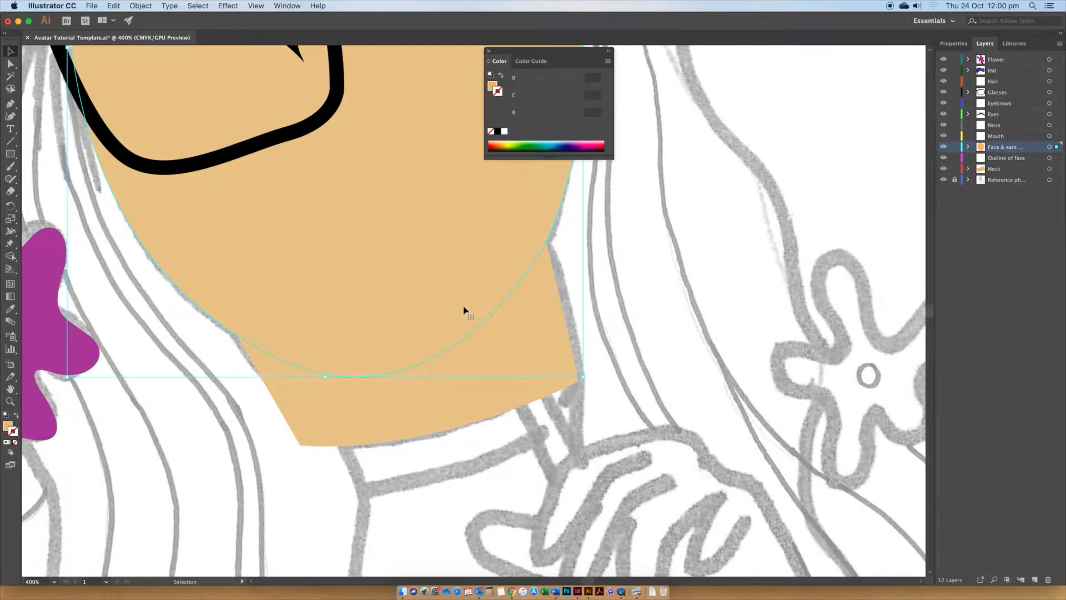
{"action": "left_click", "coordinate": [627, 269]}
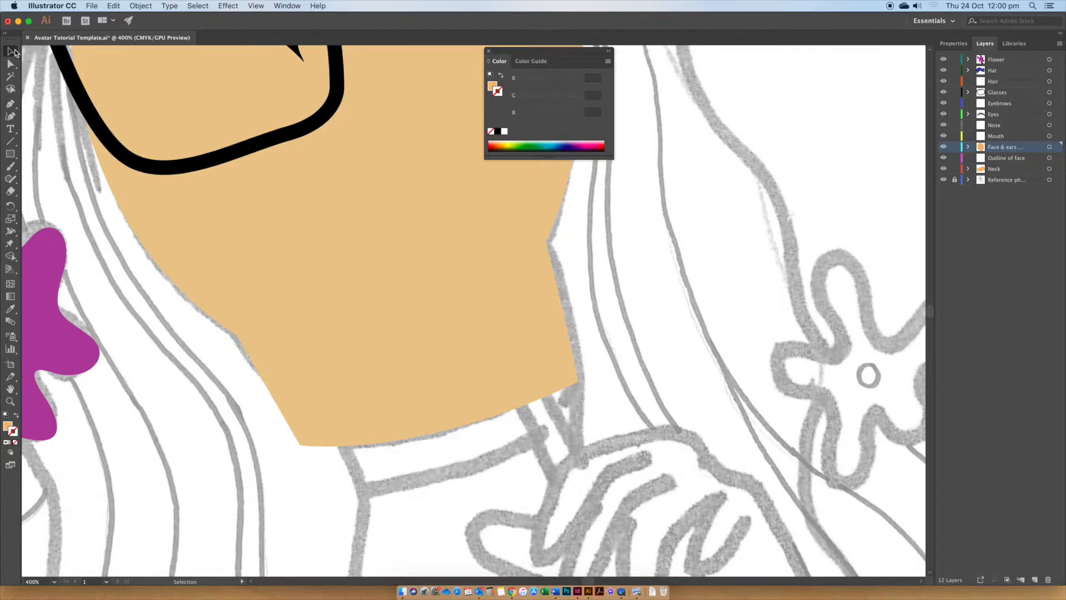
{"action": "left_click", "coordinate": [433, 260]}
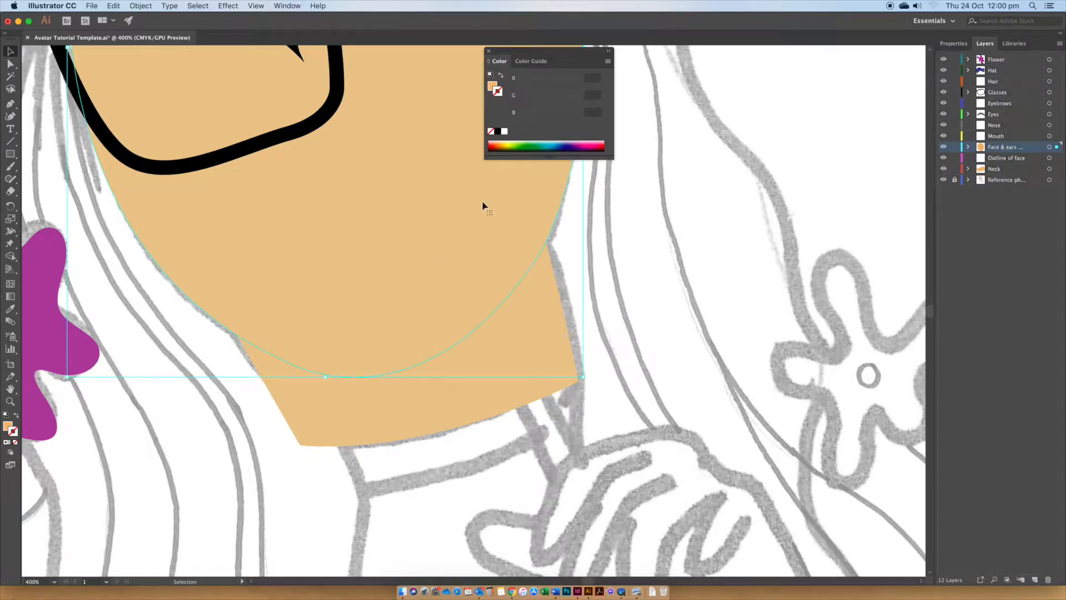
{"action": "left_click", "coordinate": [497, 132]}
{"action": "left_click", "coordinate": [593, 226]}
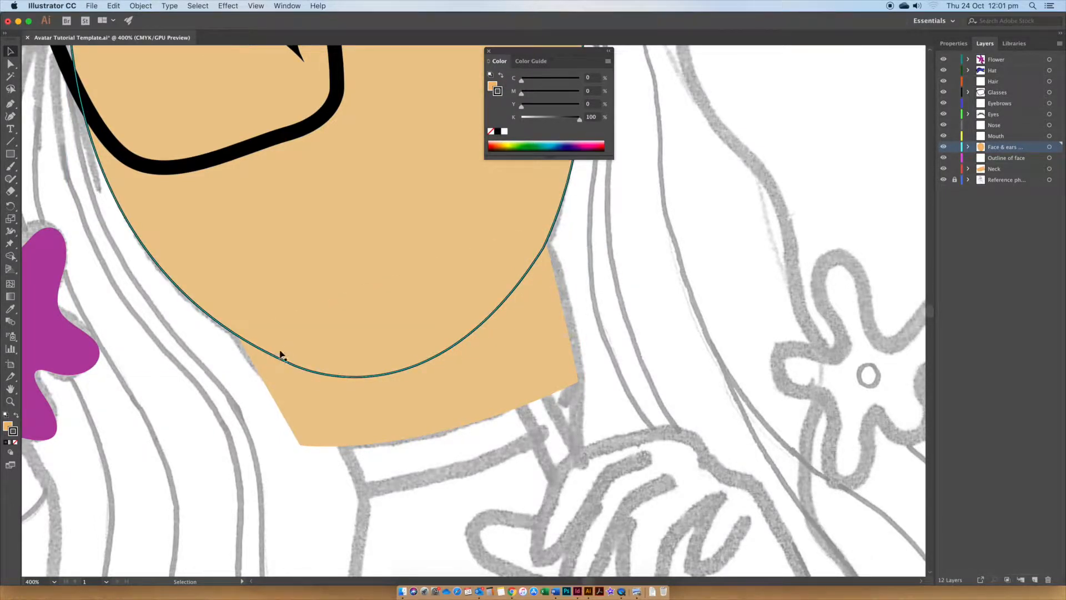
Draw a closed chin-shadow shape on the Neck layer with the Pen tool, curving across the neck below the jawline
{"action": "left_click", "coordinate": [560, 334]}
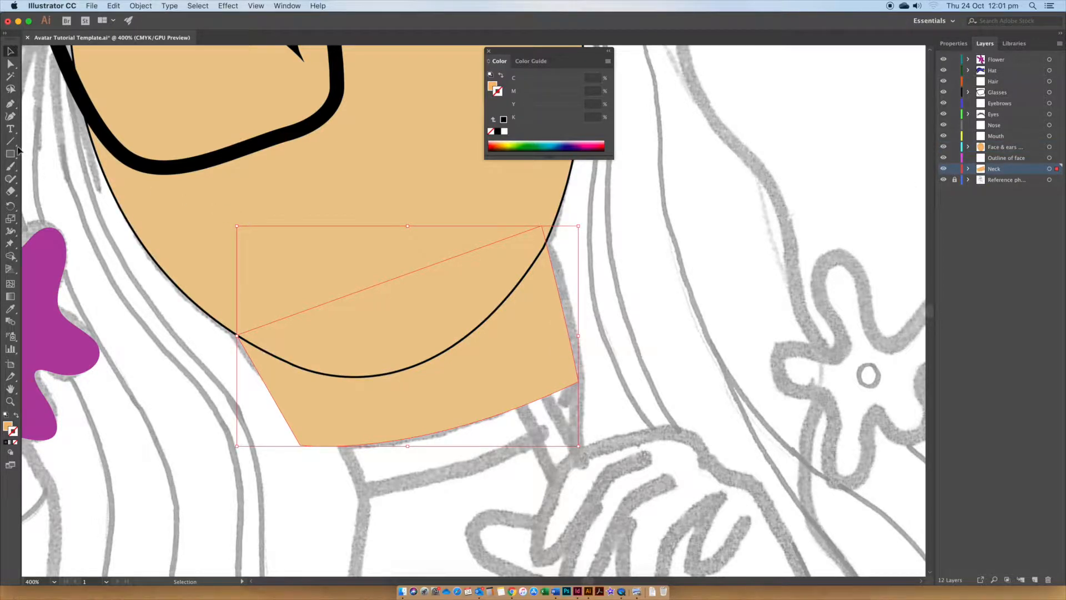
{"action": "left_click", "coordinate": [11, 106]}
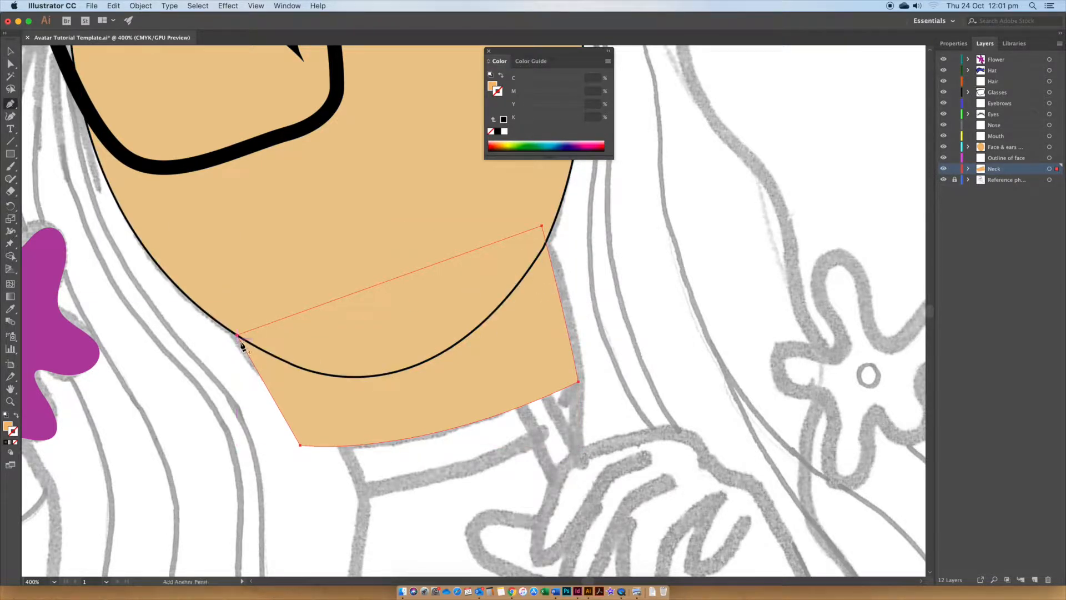
{"action": "left_click", "coordinate": [258, 348]}
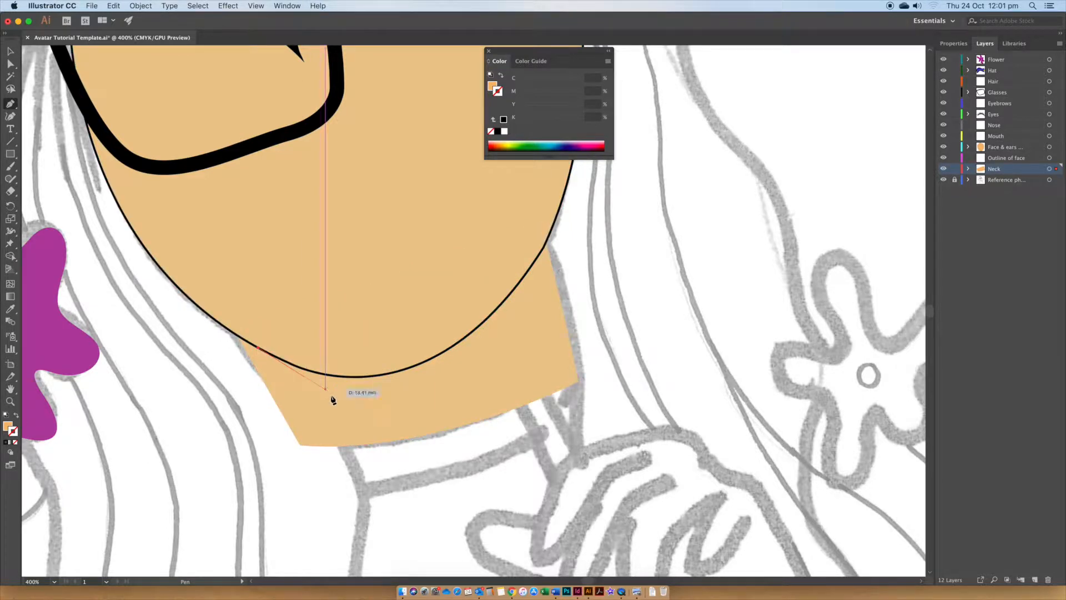
{"action": "left_click_drag", "start_coordinate": [416, 417], "coordinate": [470, 409]}
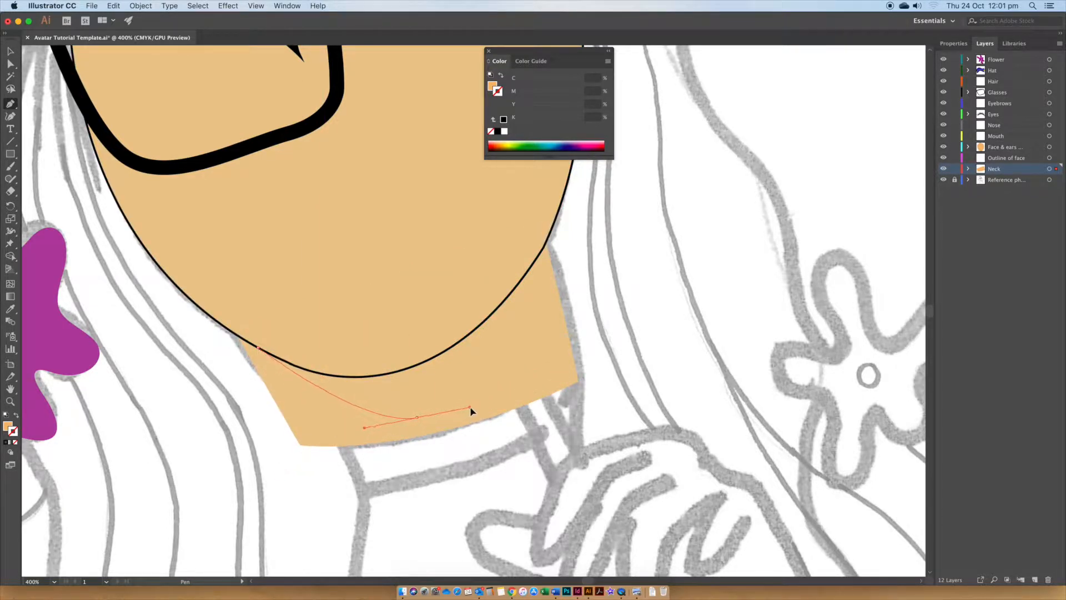
{"action": "left_click", "coordinate": [567, 329]}
{"action": "left_click", "coordinate": [545, 235]}
{"action": "left_click", "coordinate": [258, 349]}
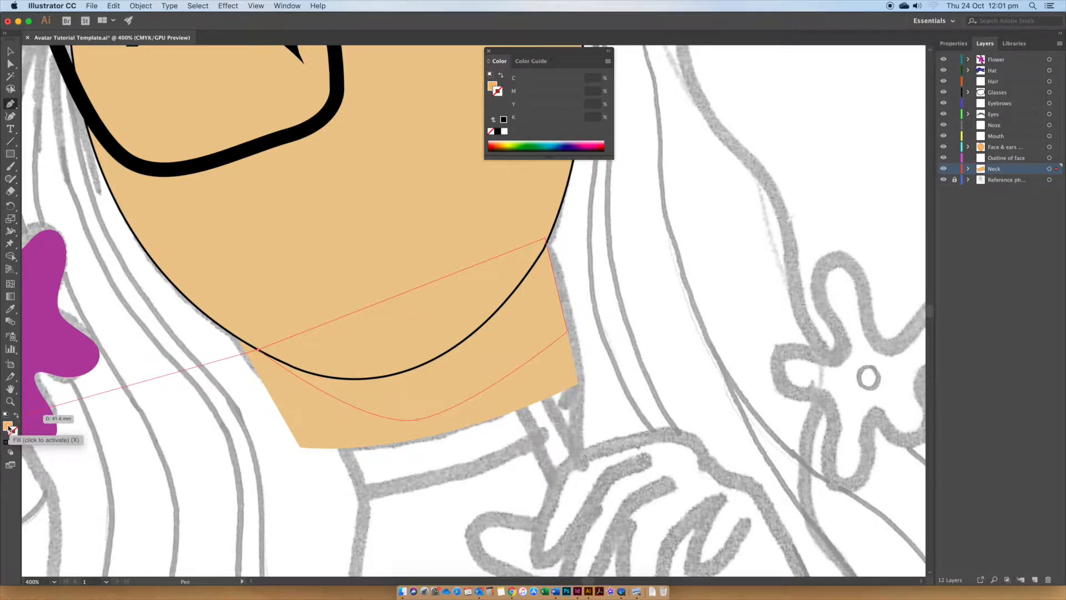
Fill the neck shadow shape with a darker tan, about C 18, M 31, Y 50, K 5, and deselect it
{"action": "double_click", "coordinate": [9, 428]}
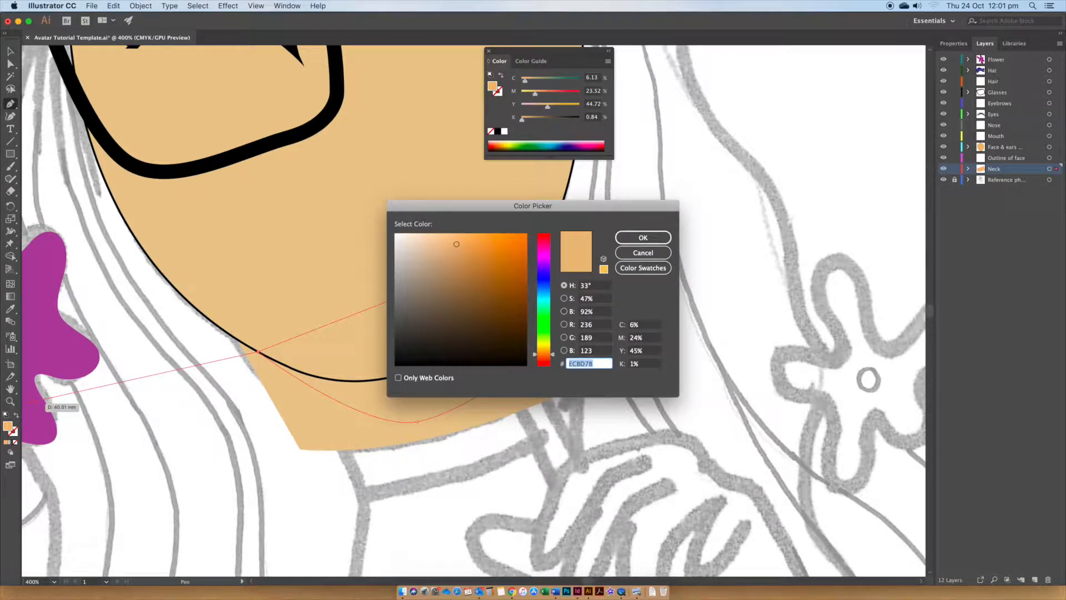
{"action": "left_click_drag", "start_coordinate": [457, 245], "coordinate": [459, 262]}
{"action": "left_click", "coordinate": [650, 240]}
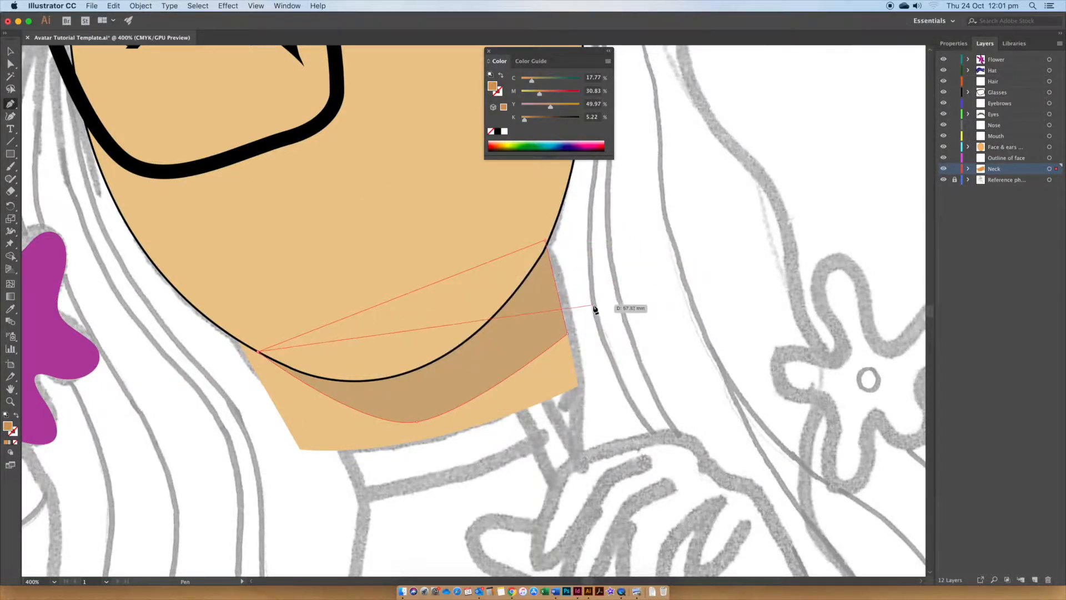
{"action": "left_click", "coordinate": [626, 342], "text": "super"}
Reshape the neck shadow by moving its right corner point to the neck's lower right corner and shifting the bottom curve point slightly left
{"action": "key", "text": "super+minus"}
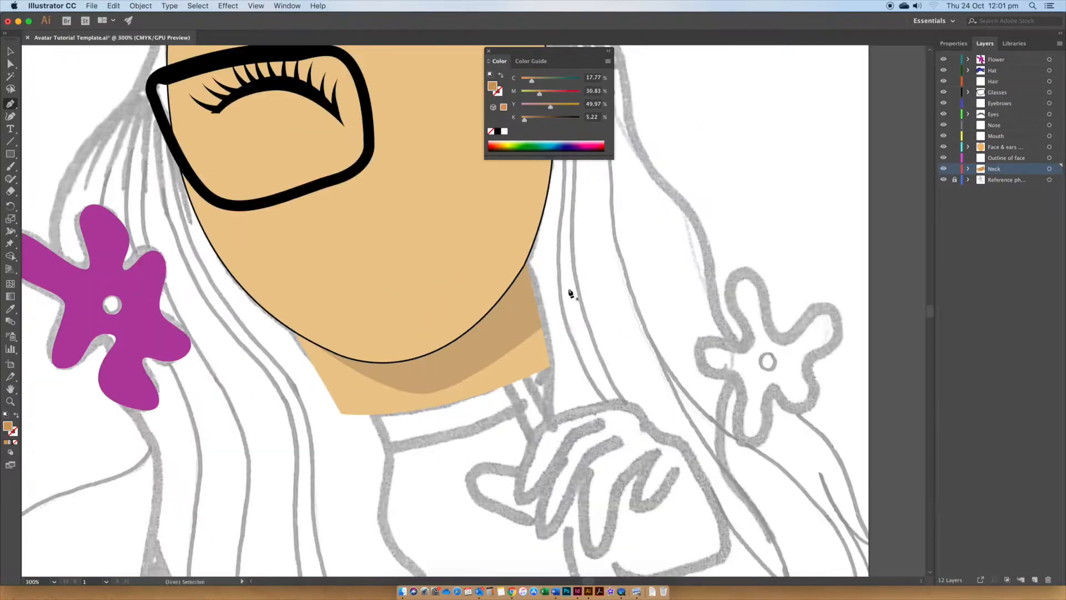
{"action": "key", "text": "a"}
{"action": "left_click", "coordinate": [542, 329]}
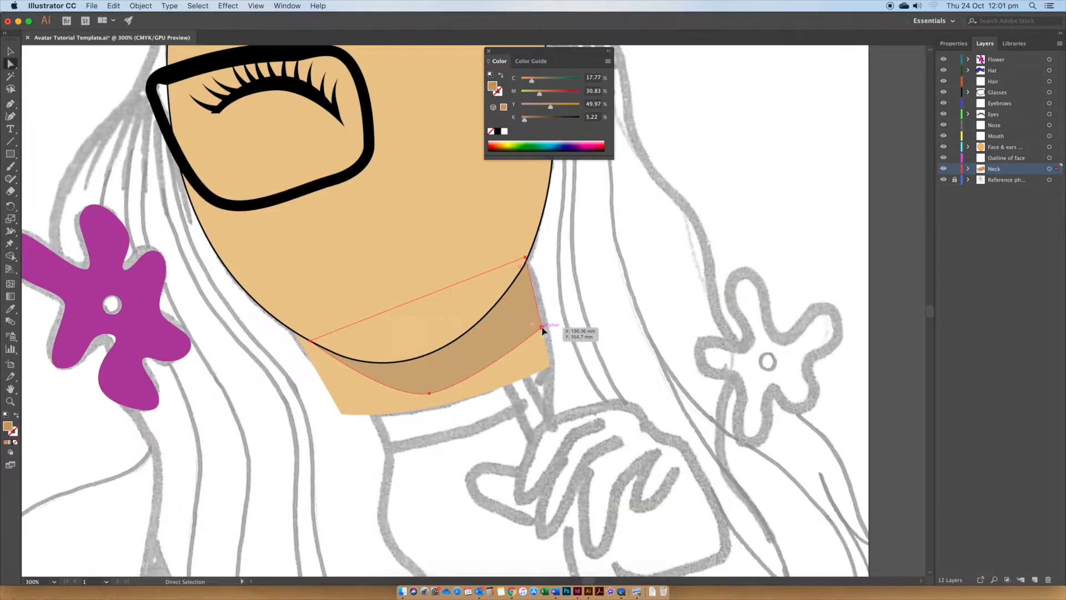
{"action": "left_click_drag", "start_coordinate": [542, 328], "coordinate": [550, 367]}
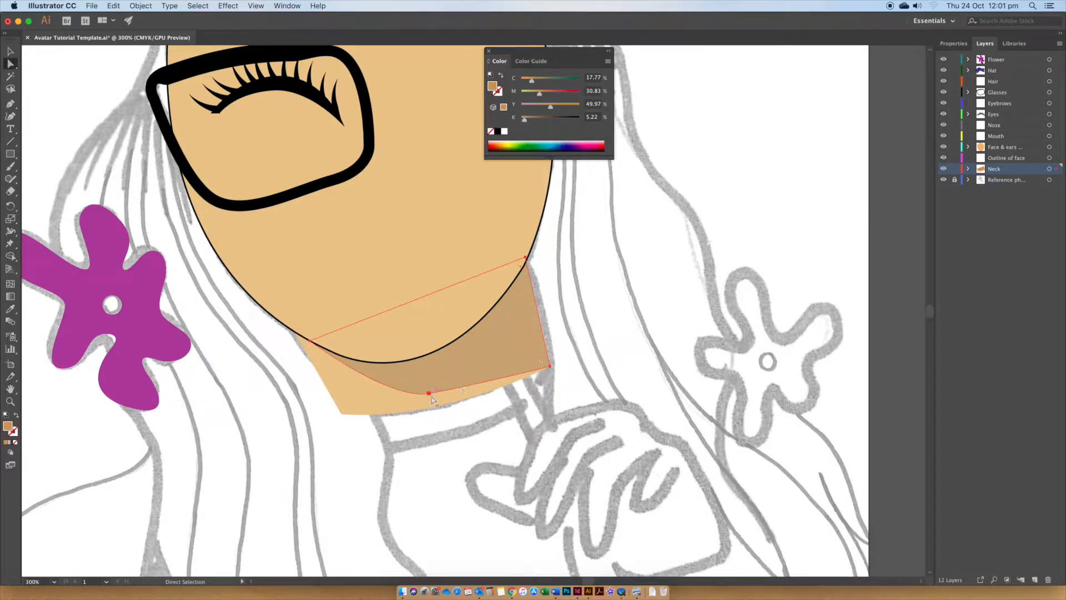
{"action": "left_click_drag", "start_coordinate": [433, 396], "coordinate": [378, 395]}
{"action": "right_click", "coordinate": [378, 398]}
{"action": "left_click", "coordinate": [377, 400]}
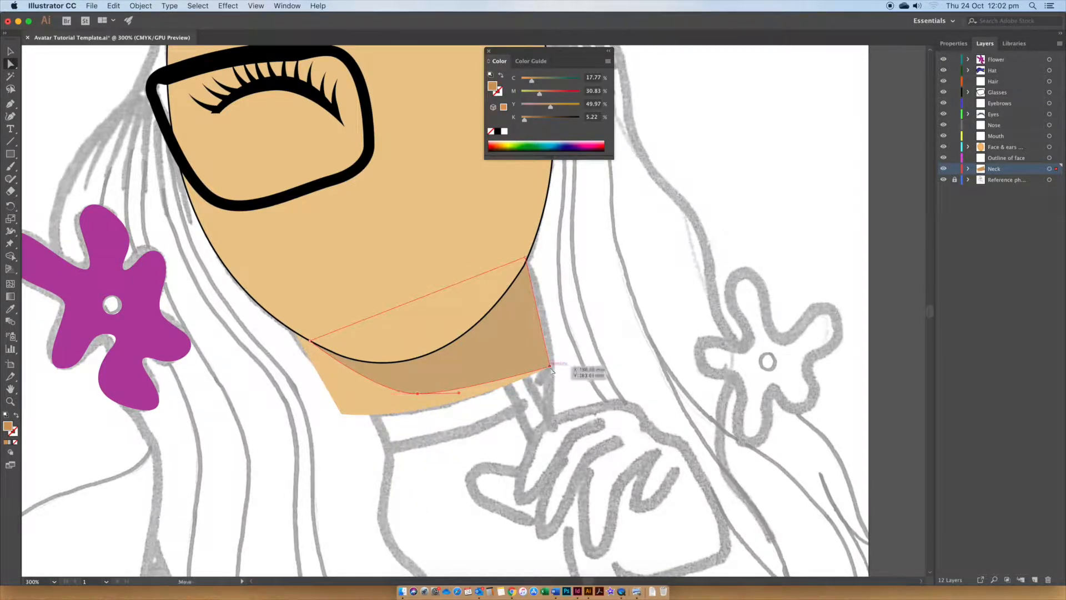
{"action": "left_click", "coordinate": [572, 333]}
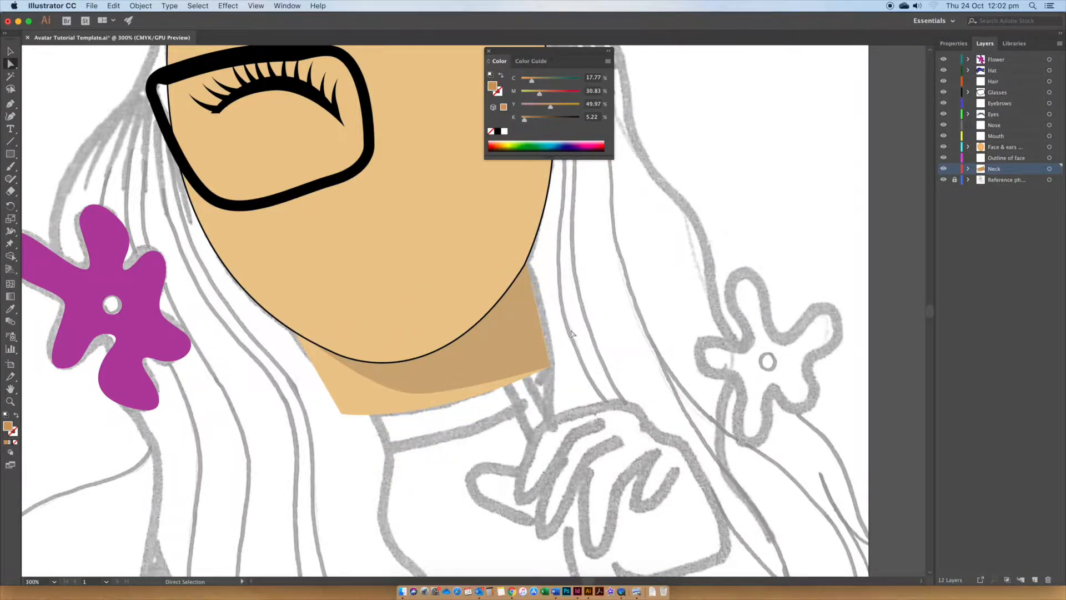
{"action": "left_click", "coordinate": [636, 591]}
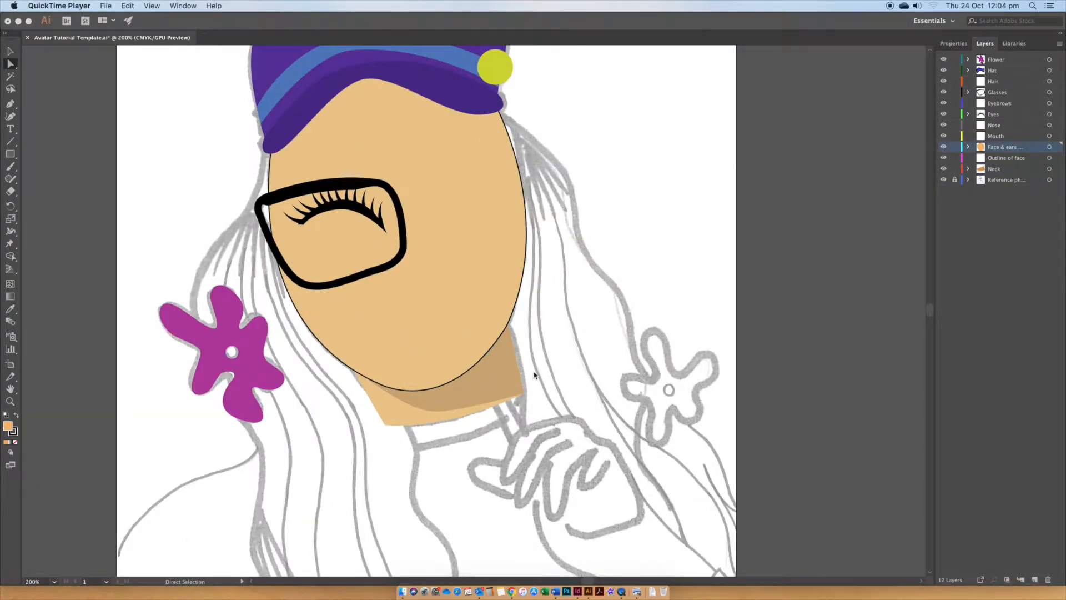
Remove the black stroke from the face shape, setting its stroke to None
{"action": "left_click", "coordinate": [475, 331]}
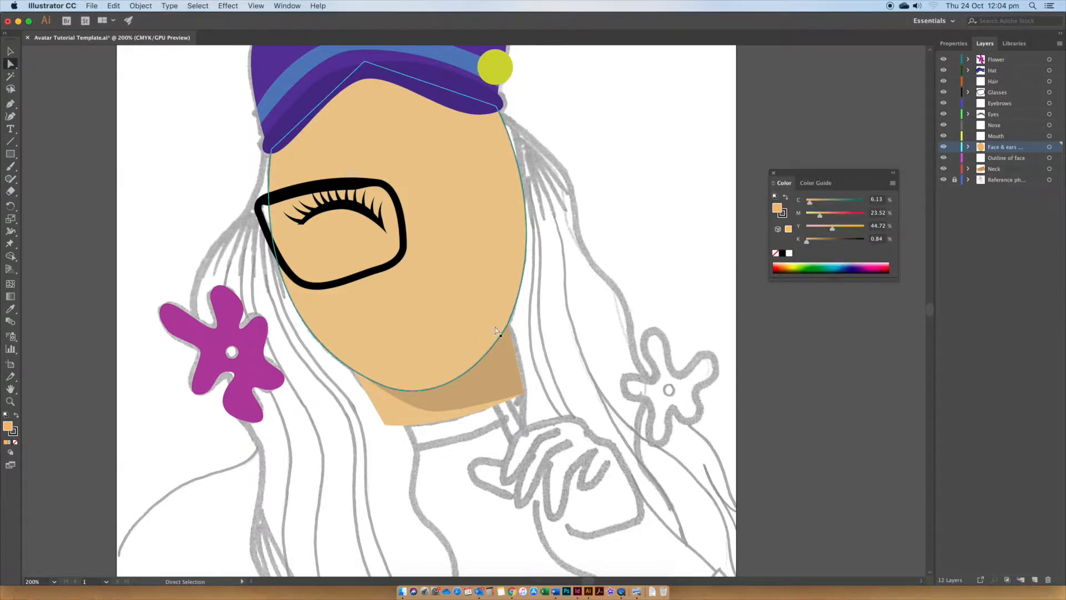
{"action": "left_click", "coordinate": [12, 434]}
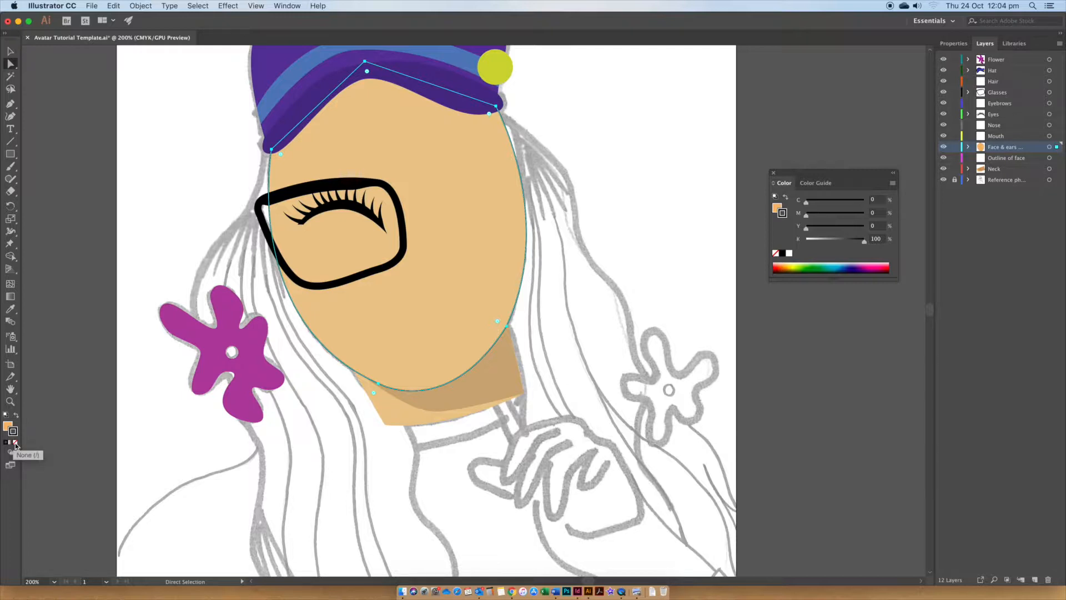
{"action": "left_click", "coordinate": [15, 444]}
{"action": "left_click", "coordinate": [280, 456]}
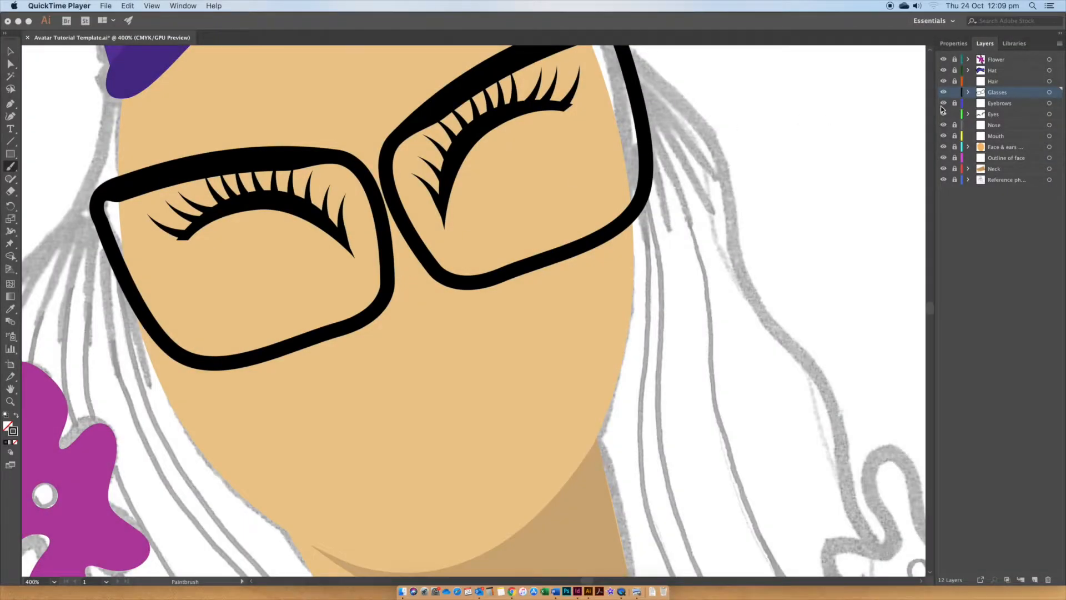
Add a new layer named "freckles" and place it directly below the Eyes layer
{"action": "left_click", "coordinate": [1035, 581]}
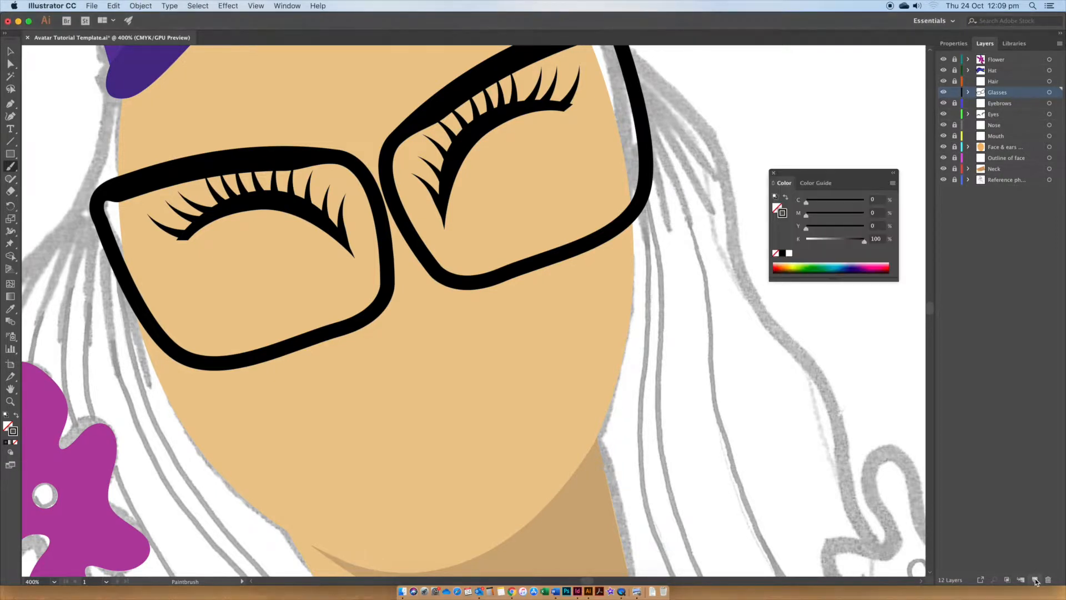
{"action": "left_click", "coordinate": [1035, 581]}
{"action": "double_click", "coordinate": [996, 93]}
{"action": "type", "text": "les"}
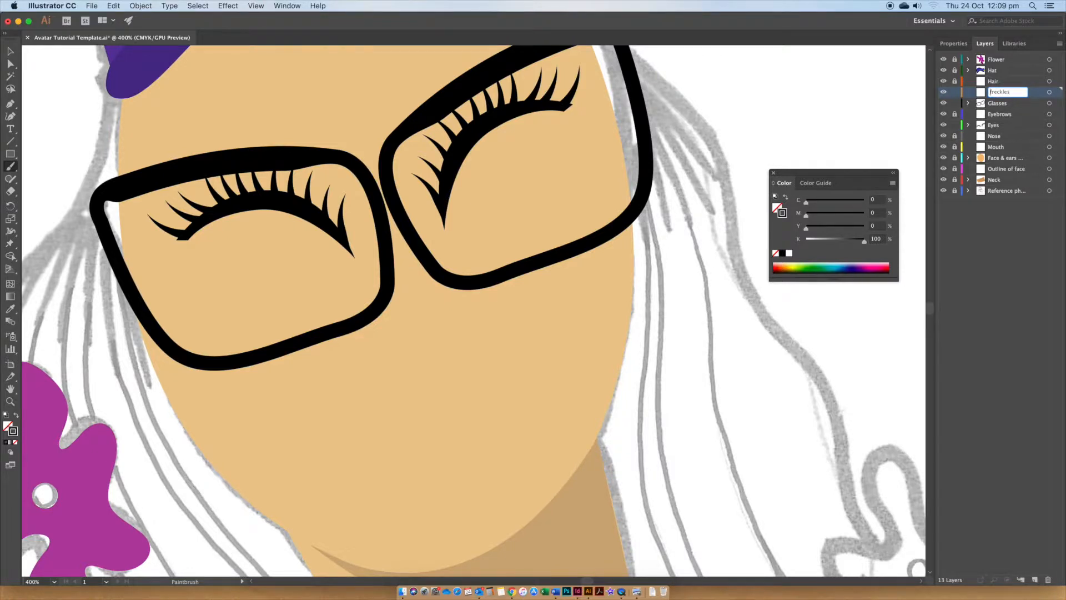
{"action": "key", "text": "Return"}
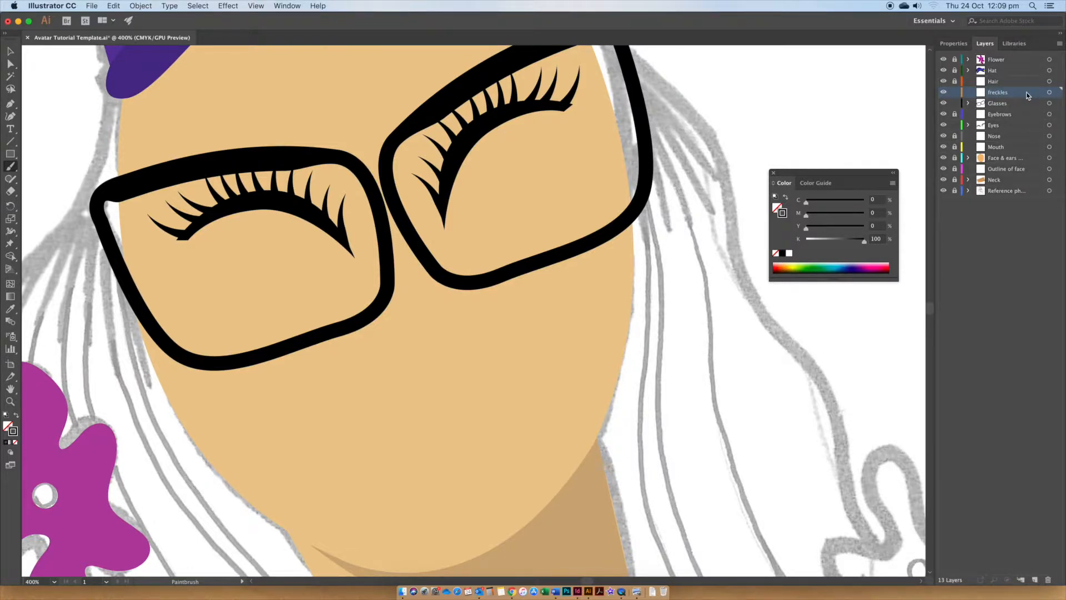
{"action": "left_click_drag", "start_coordinate": [1025, 94], "coordinate": [1021, 136]}
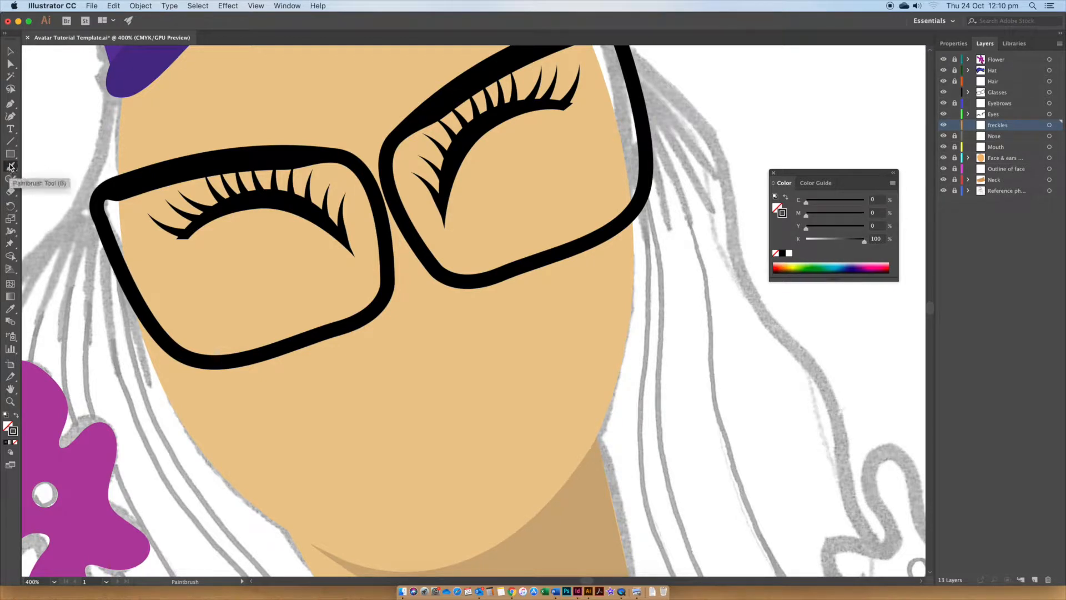
Load the Artistic_Ink brush library and choose the fine ink-splatter brush for the freckles
{"action": "left_click", "coordinate": [285, 4]}
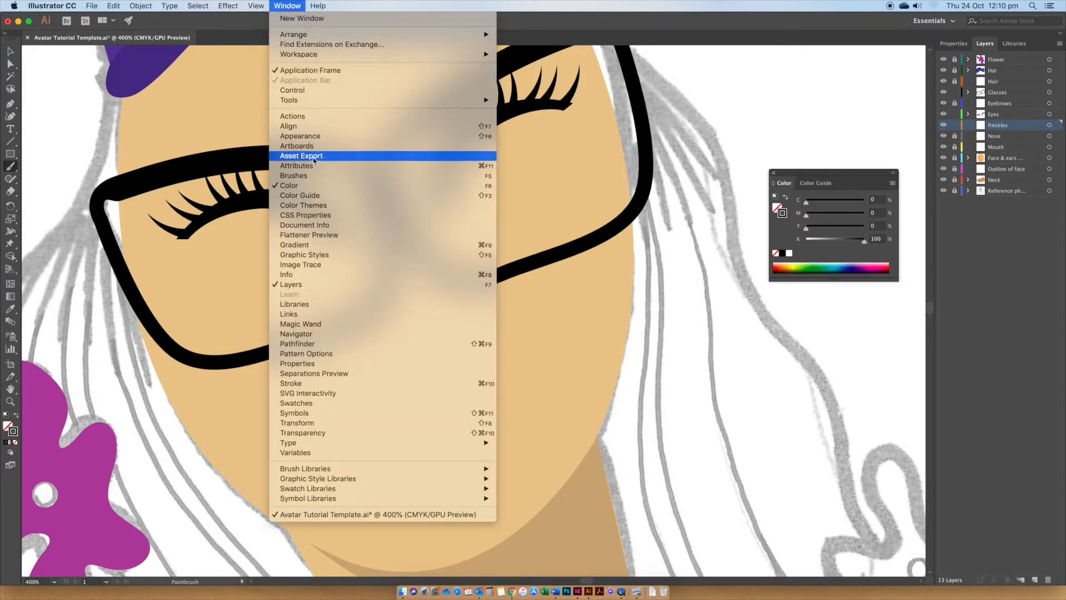
{"action": "left_click", "coordinate": [312, 175]}
{"action": "scroll", "coordinate": [421, 197], "scroll_direction": "down", "scroll_amount": 1}
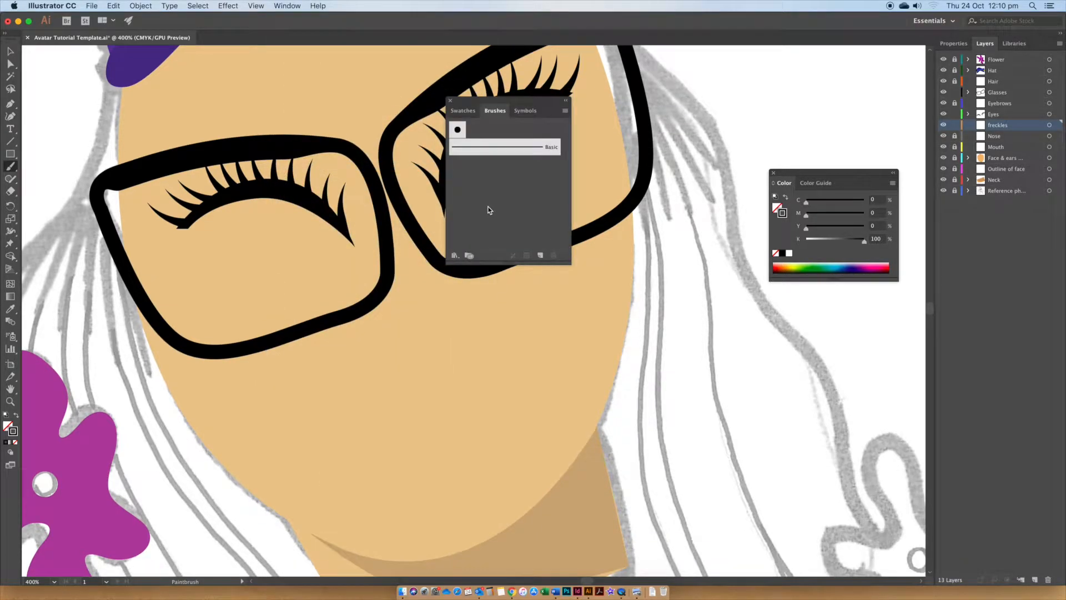
{"action": "left_click", "coordinate": [458, 257]}
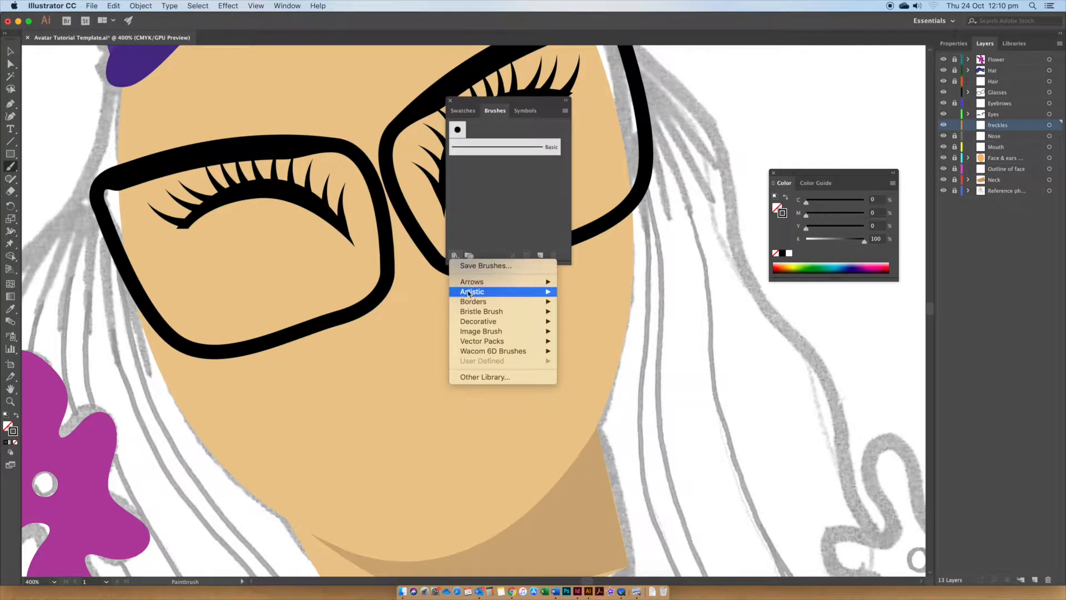
{"action": "mouse_move", "coordinate": [469, 294]}
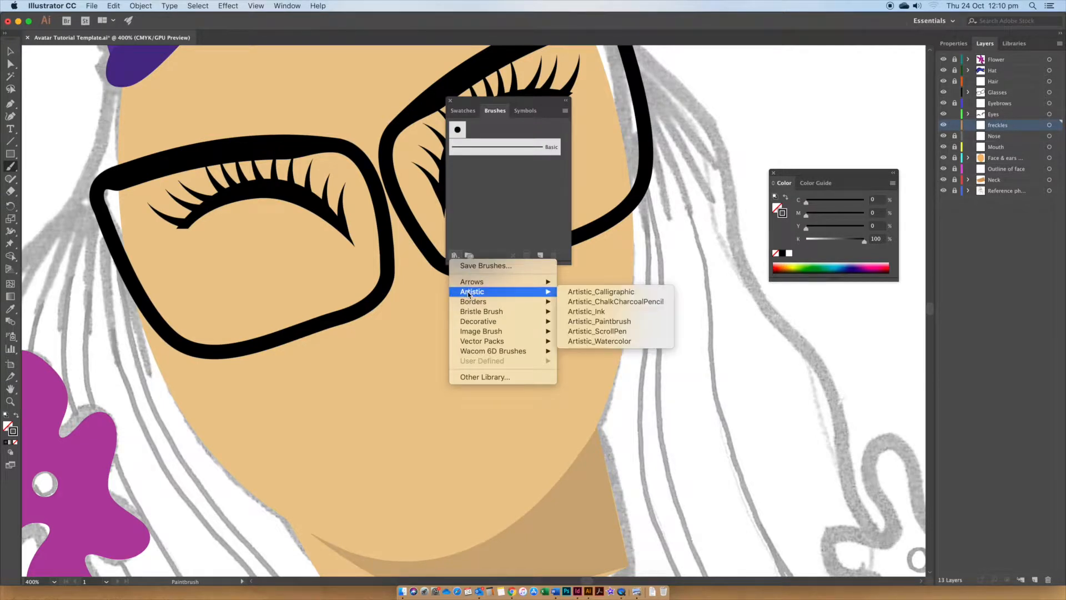
{"action": "left_click", "coordinate": [610, 314]}
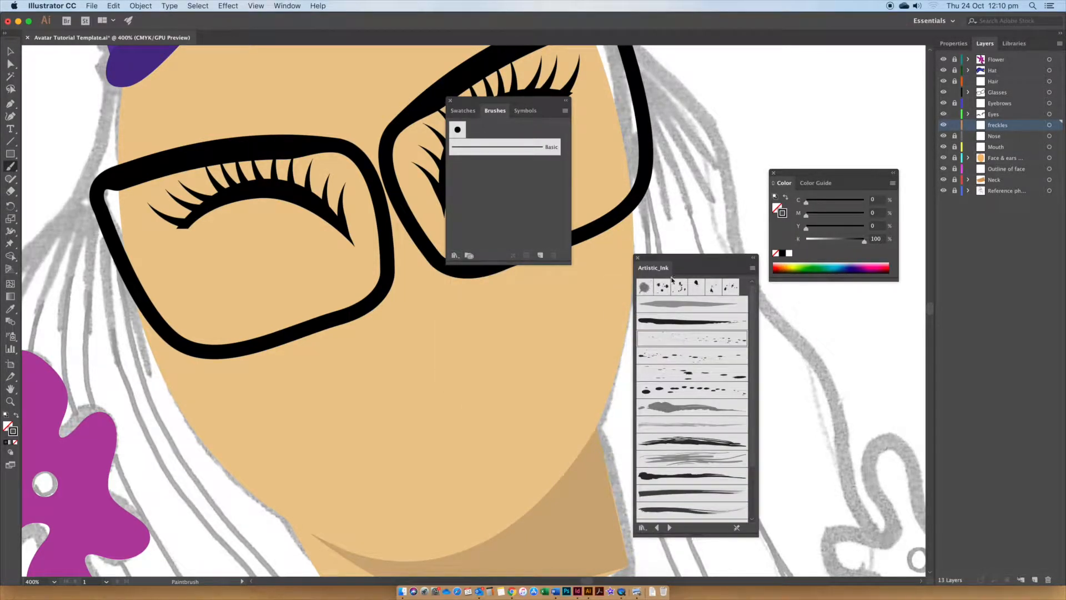
{"action": "left_click_drag", "start_coordinate": [676, 258], "coordinate": [598, 231]}
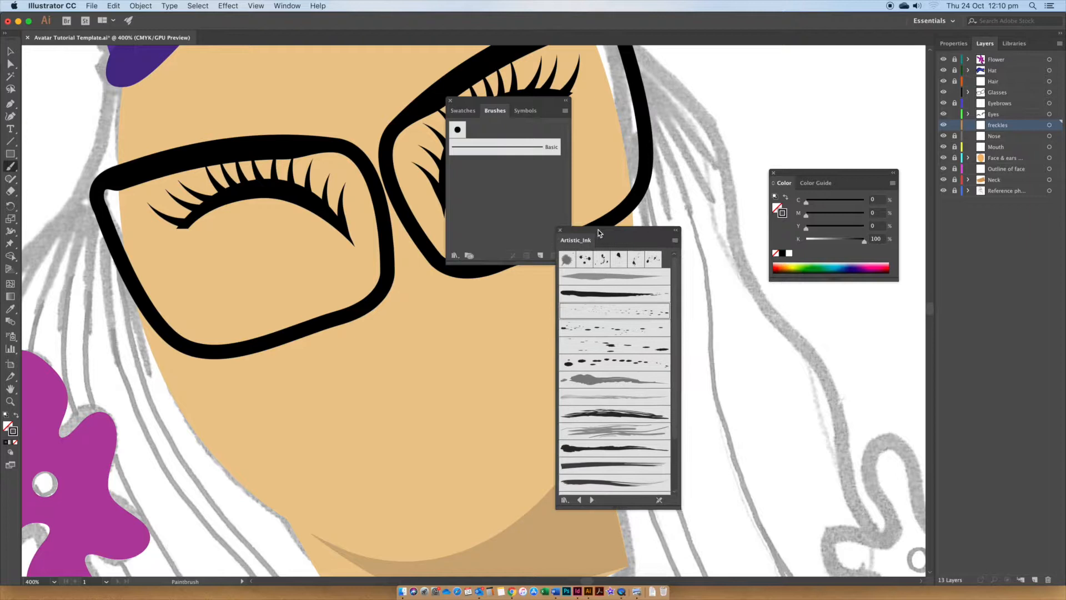
{"action": "left_click", "coordinate": [598, 314]}
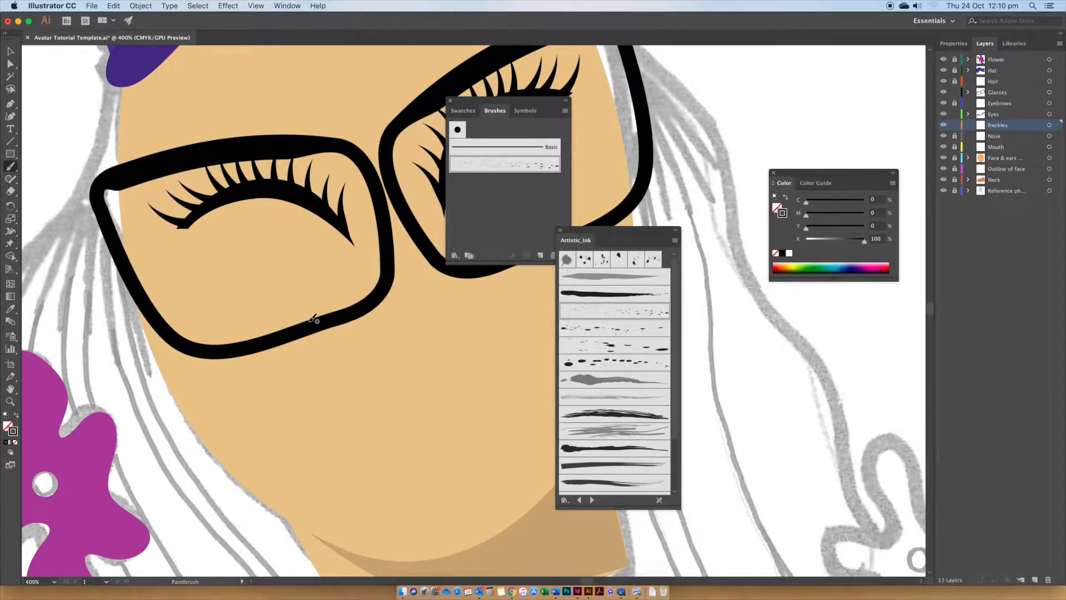
Paint a splatter-brush freckle stroke under each eye along the lenses' lower edges, moving the brush windows clear of the face
{"action": "left_click_drag", "start_coordinate": [251, 324], "coordinate": [352, 314]}
{"action": "mouse_move", "coordinate": [589, 229]}
{"action": "left_mouse_down"}
{"action": "mouse_move", "coordinate": [829, 285]}
{"action": "mouse_move", "coordinate": [780, 285]}
{"action": "left_mouse_up"}
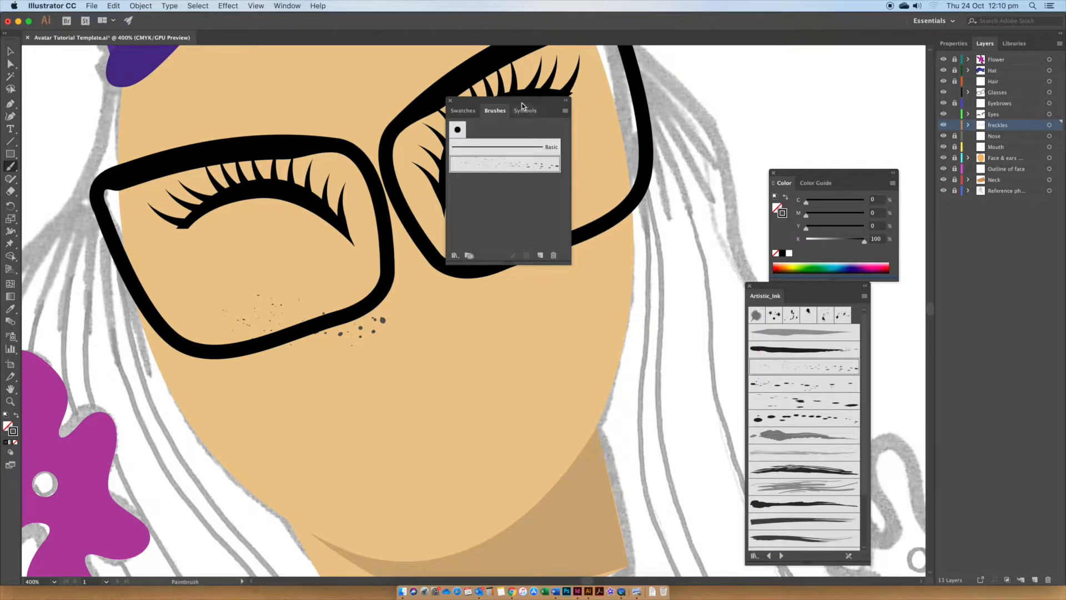
{"action": "left_click_drag", "start_coordinate": [518, 105], "coordinate": [808, 116]}
{"action": "mouse_move", "coordinate": [582, 212]}
{"action": "left_mouse_down"}
{"action": "mouse_move", "coordinate": [511, 244]}
{"action": "mouse_move", "coordinate": [481, 279]}
{"action": "left_mouse_up"}
{"action": "key", "text": "super+z"}
{"action": "mouse_move", "coordinate": [193, 361]}
{"action": "left_mouse_down"}
{"action": "mouse_move", "coordinate": [327, 369]}
{"action": "mouse_move", "coordinate": [348, 349]}
{"action": "mouse_move", "coordinate": [203, 362]}
{"action": "left_mouse_up"}
{"action": "key", "text": "super+z"}
{"action": "key", "text": "super+z"}
{"action": "left_click_drag", "start_coordinate": [311, 310], "coordinate": [200, 287]}
{"action": "key", "text": "super+z"}
Select the freckle stroke under the left lens, try a 0.5 pt stroke weight on it, and return it to 1 pt
{"action": "left_click", "coordinate": [11, 52]}
{"action": "left_click", "coordinate": [382, 324]}
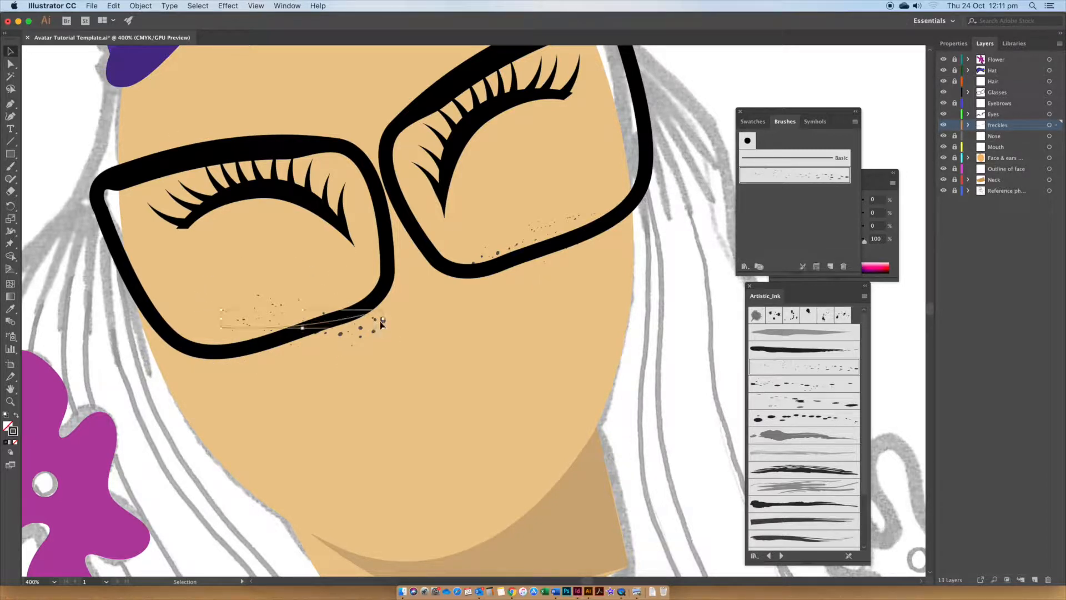
{"action": "left_click", "coordinate": [954, 43]}
{"action": "left_click", "coordinate": [1011, 174]}
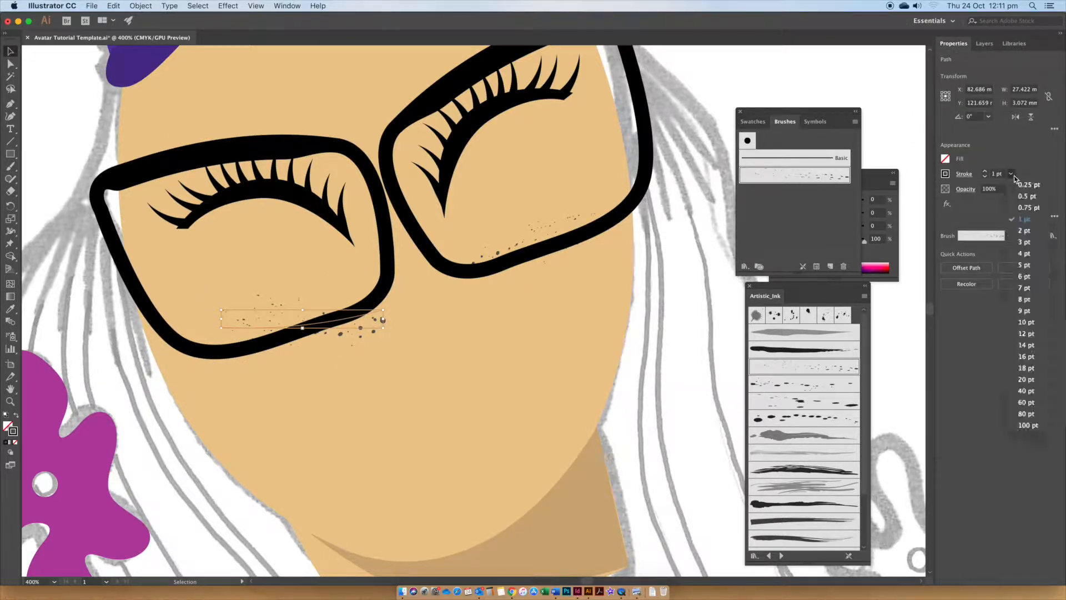
{"action": "left_click", "coordinate": [1010, 174]}
{"action": "left_click", "coordinate": [1027, 196]}
{"action": "left_click", "coordinate": [1011, 174]}
{"action": "left_click", "coordinate": [1024, 219]}
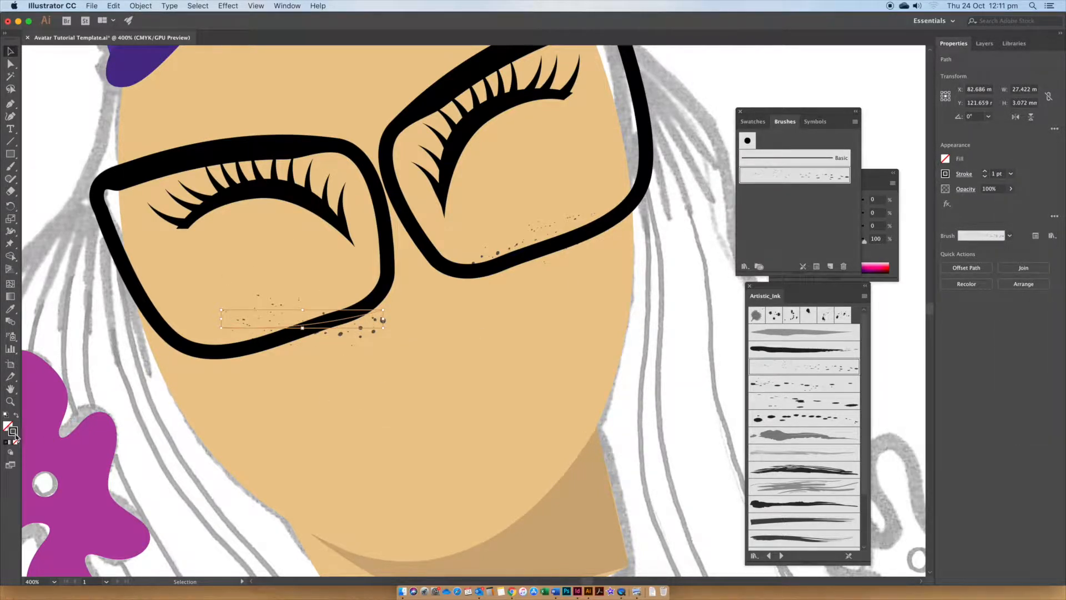
Change the left freckle stroke's colour from black to tan brown (C 23.08, M 35.61, Y 56.32, K 9)
{"action": "double_click", "coordinate": [14, 434]}
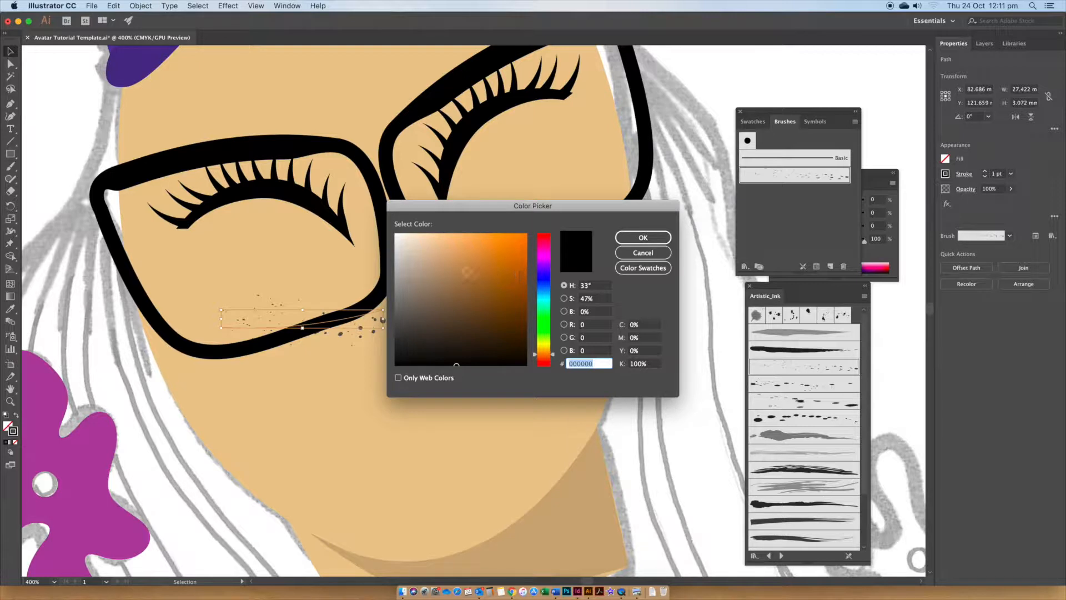
{"action": "left_click", "coordinate": [467, 271]}
{"action": "left_click", "coordinate": [639, 237]}
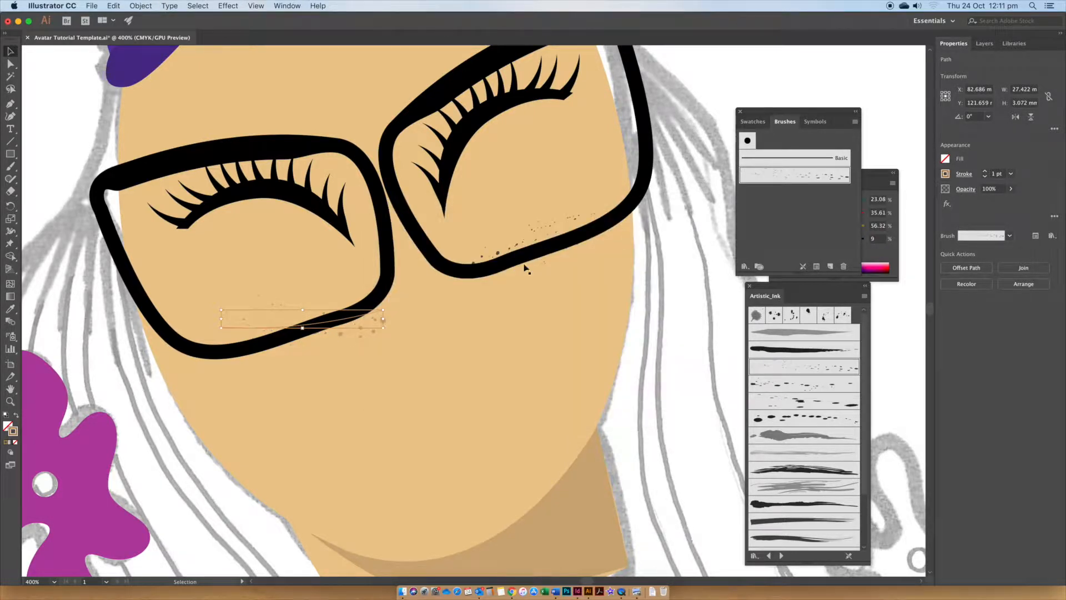
{"action": "mouse_move", "coordinate": [374, 332]}
{"action": "left_mouse_down"}
{"action": "mouse_move", "coordinate": [348, 332]}
{"action": "mouse_move", "coordinate": [367, 329]}
{"action": "mouse_move", "coordinate": [389, 350]}
{"action": "mouse_move", "coordinate": [355, 326]}
{"action": "left_mouse_up"}
Match the freckle stroke under the right lens to the tan brown of the left one with the Eyedropper
{"action": "left_click", "coordinate": [527, 244]}
{"action": "key", "text": "i"}
{"action": "left_click", "coordinate": [369, 319]}
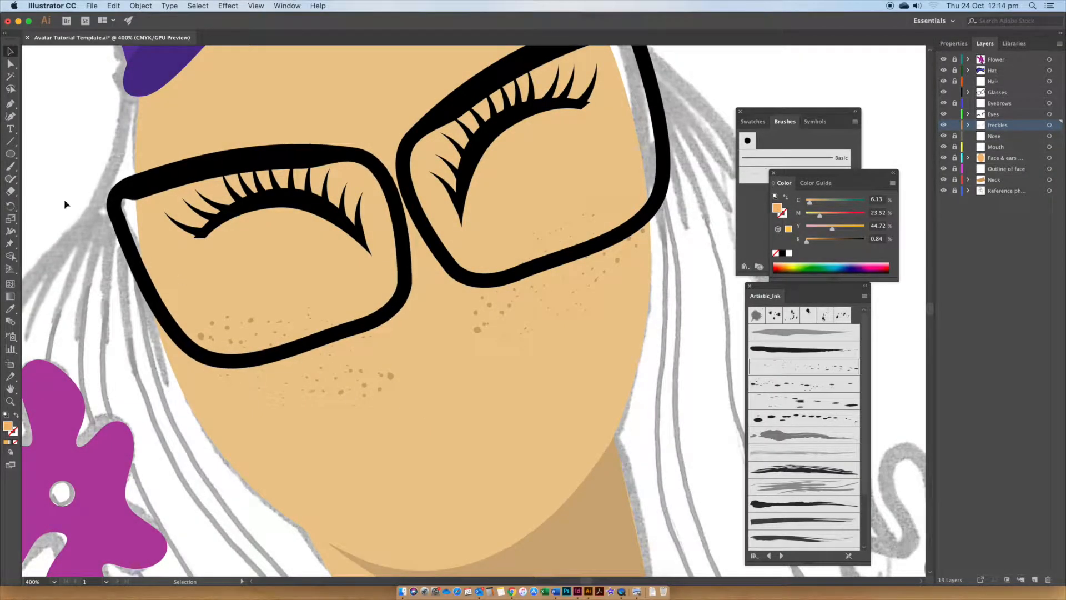
Draw a flat ellipse about 22 × 10 mm below the left lens and fill it with hot pink (M 86.72)
{"action": "left_click_drag", "start_coordinate": [12, 156], "coordinate": [61, 179]}
{"action": "mouse_move", "coordinate": [246, 381]}
{"action": "left_mouse_down"}
{"action": "mouse_move", "coordinate": [302, 422]}
{"action": "mouse_move", "coordinate": [375, 441]}
{"action": "left_mouse_up"}
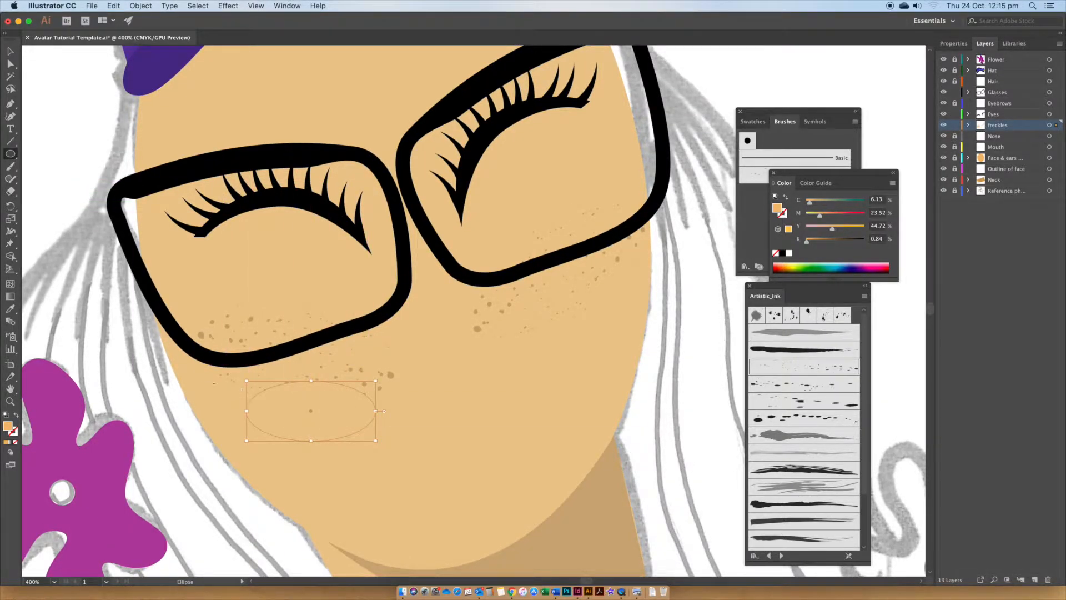
{"action": "double_click", "coordinate": [9, 431]}
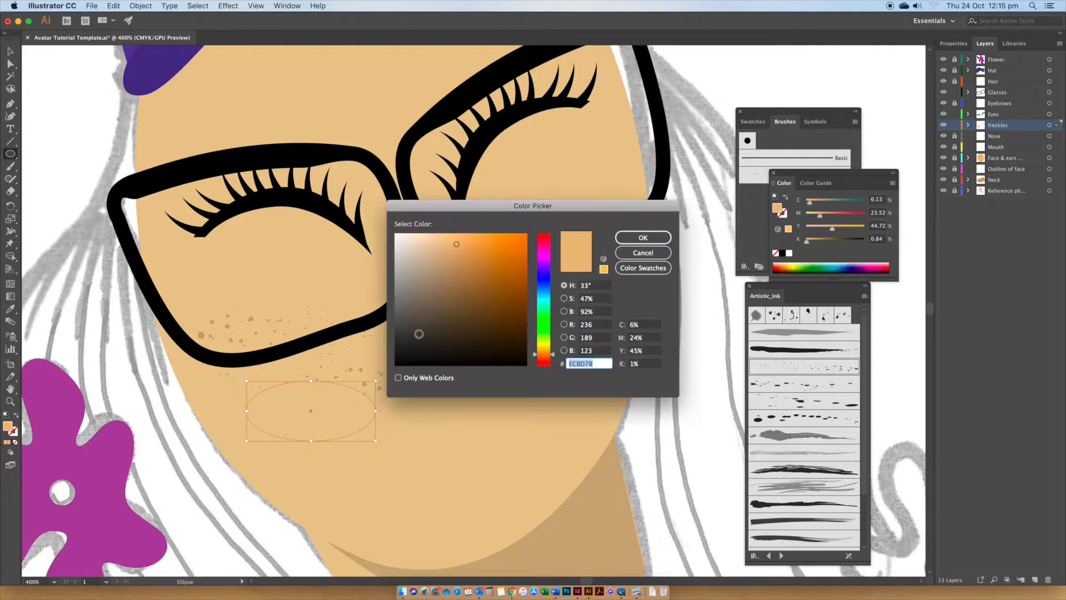
{"action": "left_click", "coordinate": [547, 255]}
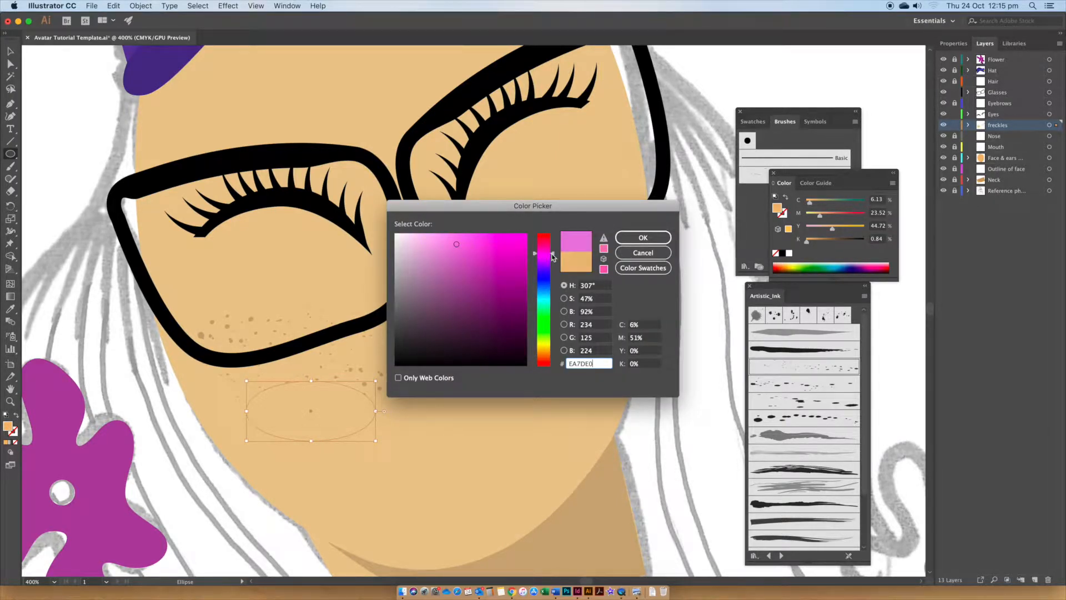
{"action": "left_click", "coordinate": [552, 252]}
{"action": "mouse_move", "coordinate": [504, 239]}
{"action": "left_mouse_down"}
{"action": "mouse_move", "coordinate": [481, 248]}
{"action": "mouse_move", "coordinate": [504, 239]}
{"action": "left_mouse_up"}
{"action": "left_click", "coordinate": [643, 237]}
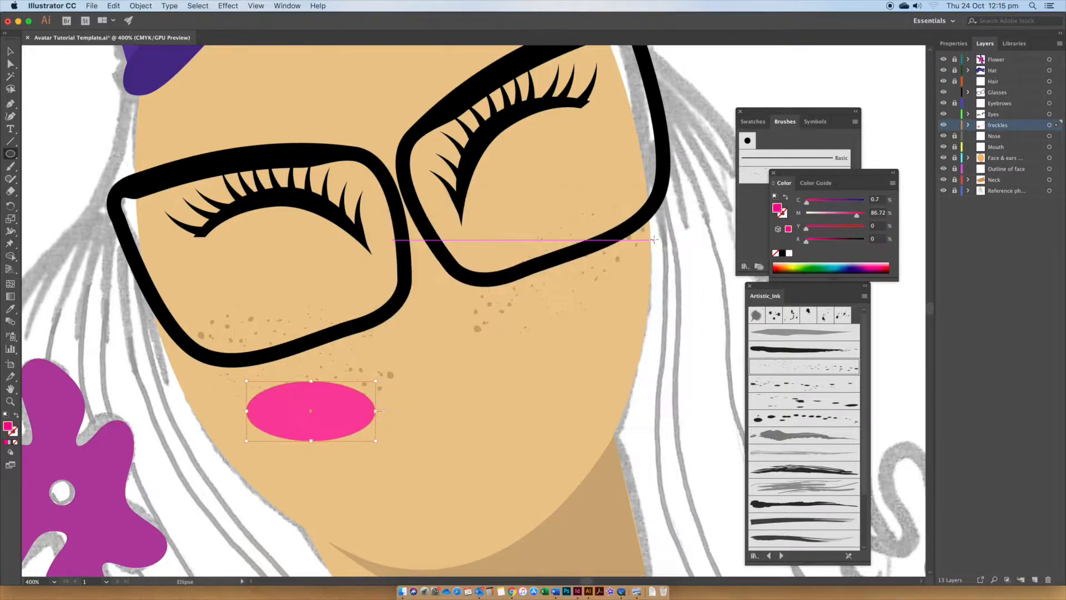
Reduce the opacity of the pink cheek ellipse to 27%
{"action": "left_click", "coordinate": [954, 44]}
{"action": "left_click", "coordinate": [1011, 189]}
{"action": "left_click_drag", "start_coordinate": [1011, 207], "coordinate": [984, 207]}
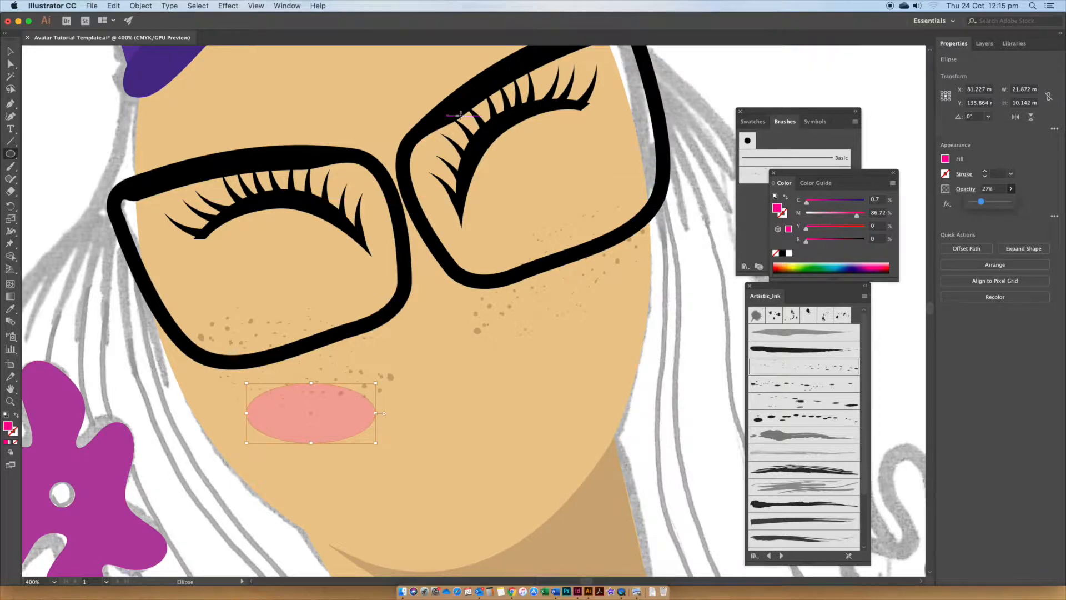
Apply a Feather effect with a 3 mm radius to the pink cheek ellipse, with the preview turned on
{"action": "scroll", "coordinate": [359, 73], "scroll_direction": "up", "scroll_amount": 1}
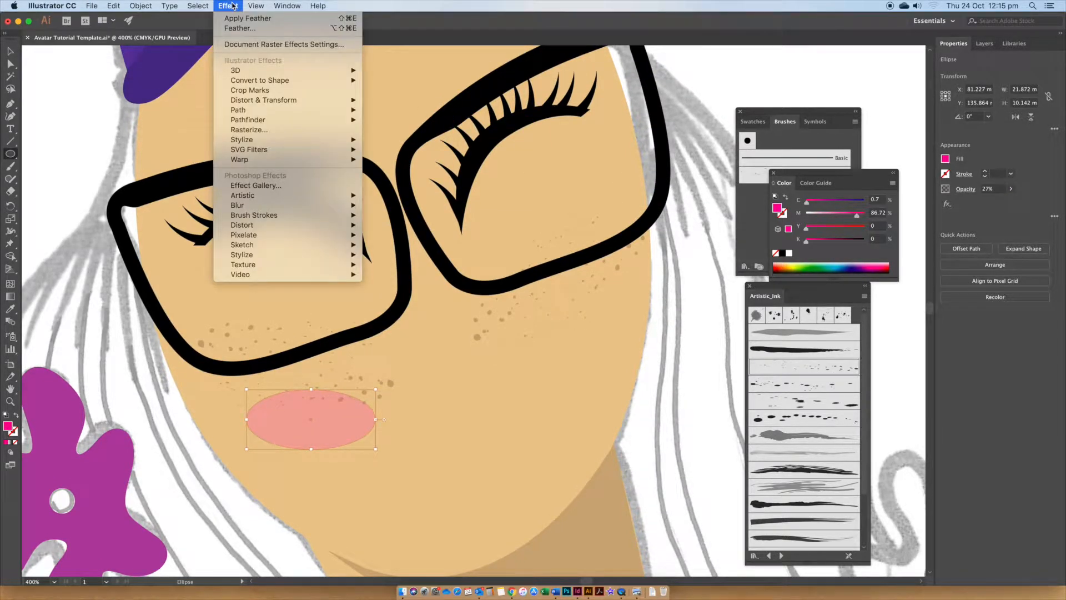
{"action": "mouse_move", "coordinate": [273, 143]}
{"action": "left_click", "coordinate": [389, 150]}
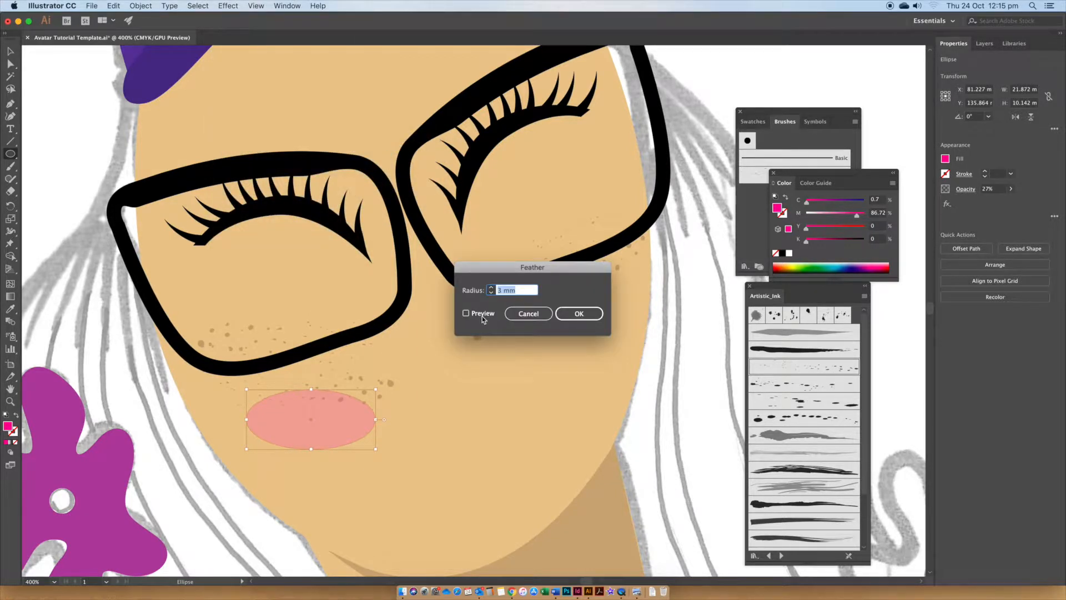
{"action": "left_click", "coordinate": [467, 313]}
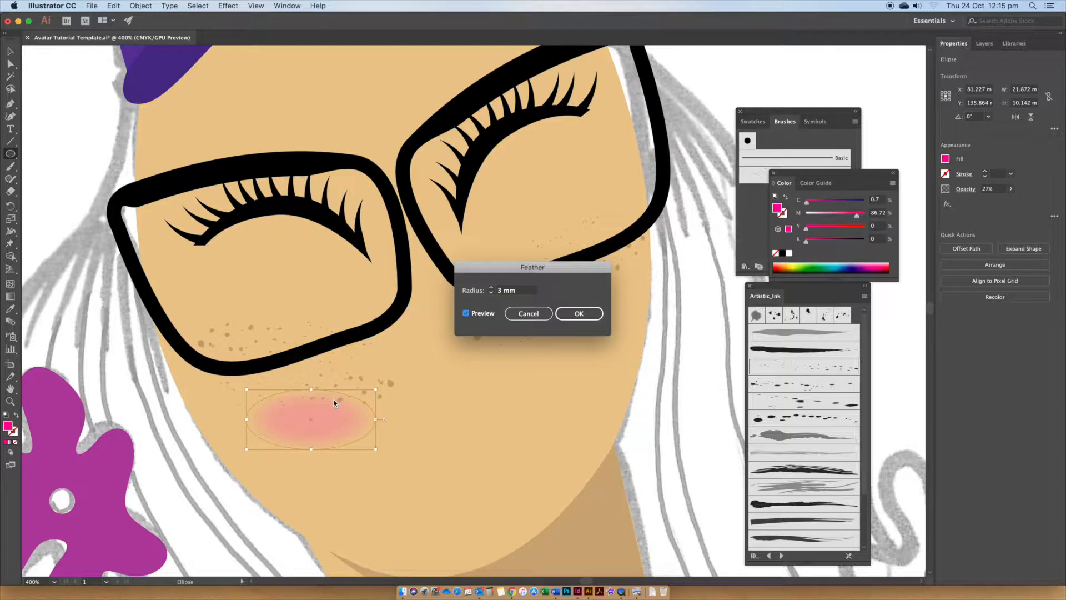
{"action": "left_click", "coordinate": [580, 314]}
{"action": "left_click", "coordinate": [578, 318]}
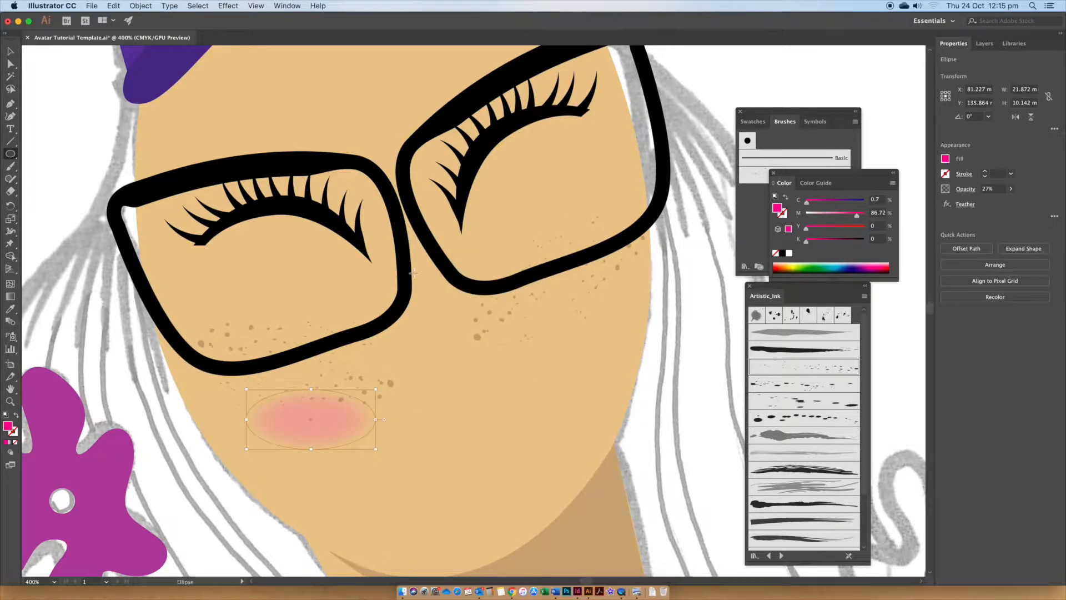
Rotate the blush ellipse about 20° to follow the left lens's lower edge, and enlarge and position it beneath the lens
{"action": "left_click", "coordinate": [11, 51]}
{"action": "left_click_drag", "start_coordinate": [381, 388], "coordinate": [370, 362]}
{"action": "left_click_drag", "start_coordinate": [348, 398], "coordinate": [402, 425]}
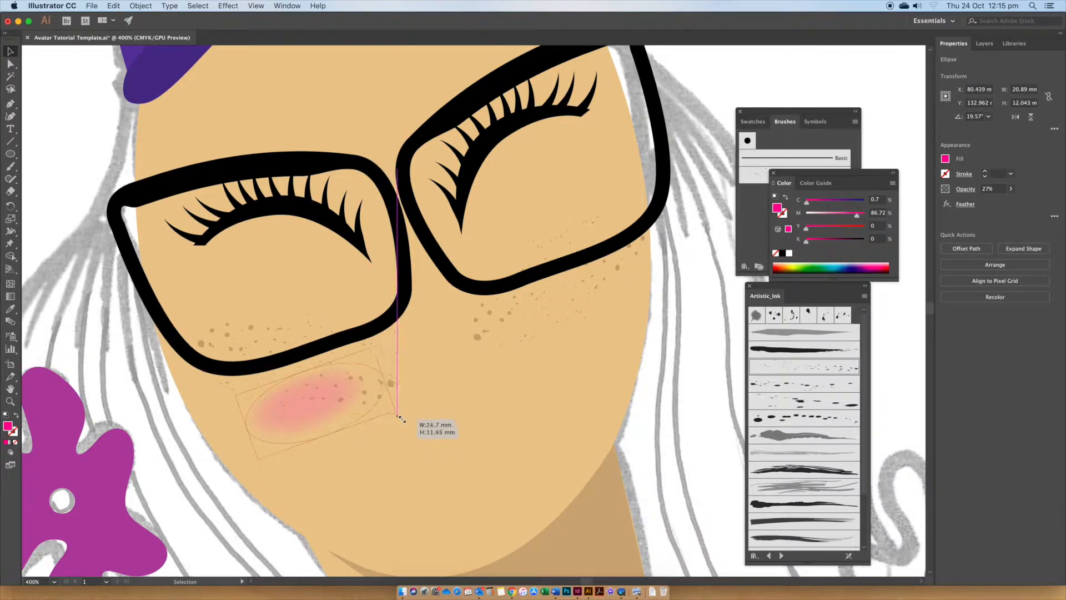
{"action": "left_click_drag", "start_coordinate": [278, 422], "coordinate": [272, 413]}
{"action": "left_click_drag", "start_coordinate": [401, 407], "coordinate": [418, 418]}
Duplicate the blush onto the right cheek below the lens and fine-tune the left blush's position
{"action": "left_click_drag", "start_coordinate": [327, 404], "coordinate": [566, 312]}
{"action": "left_click", "coordinate": [559, 380]}
{"action": "left_click_drag", "start_coordinate": [293, 388], "coordinate": [291, 390]}
{"action": "left_click", "coordinate": [625, 379]}
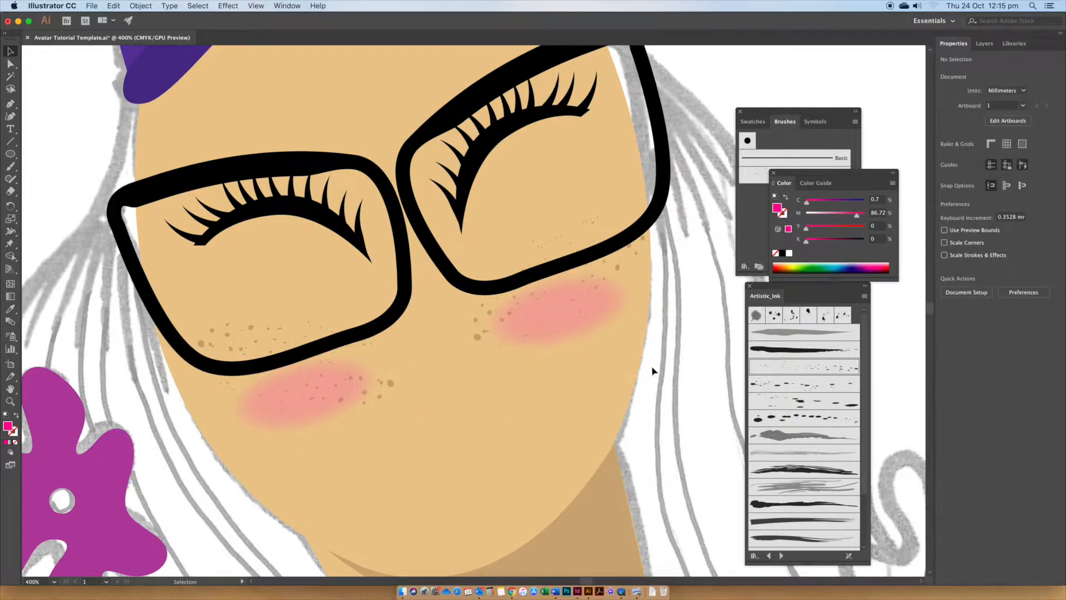
{"action": "key", "text": "super+0"}
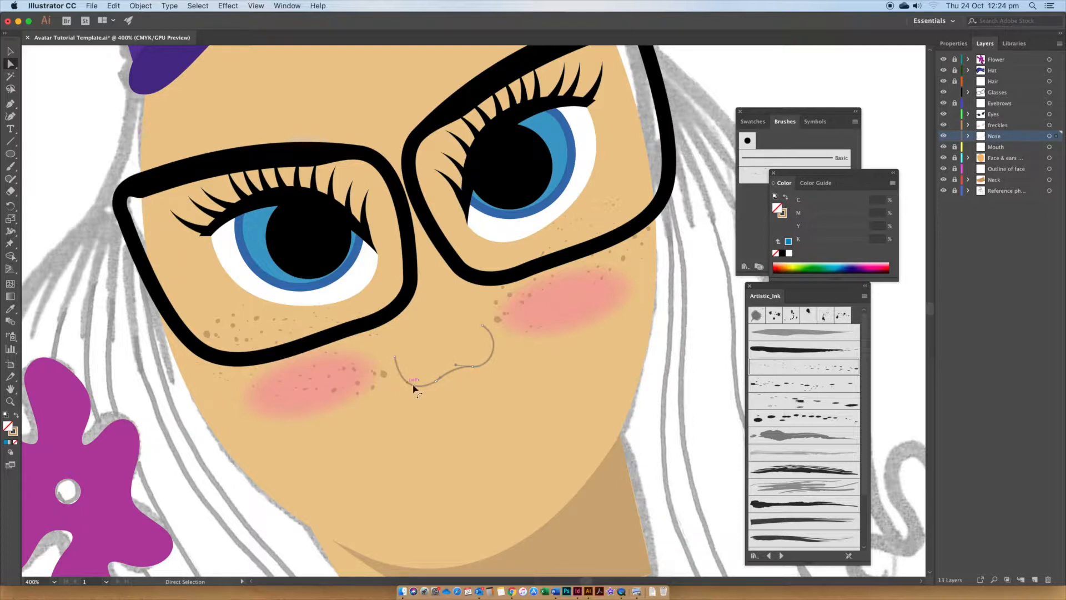
Draw a small circle on the nose, sample the face's skin tone for it, and lighten its fill to EAC496
{"action": "key", "text": "p"}
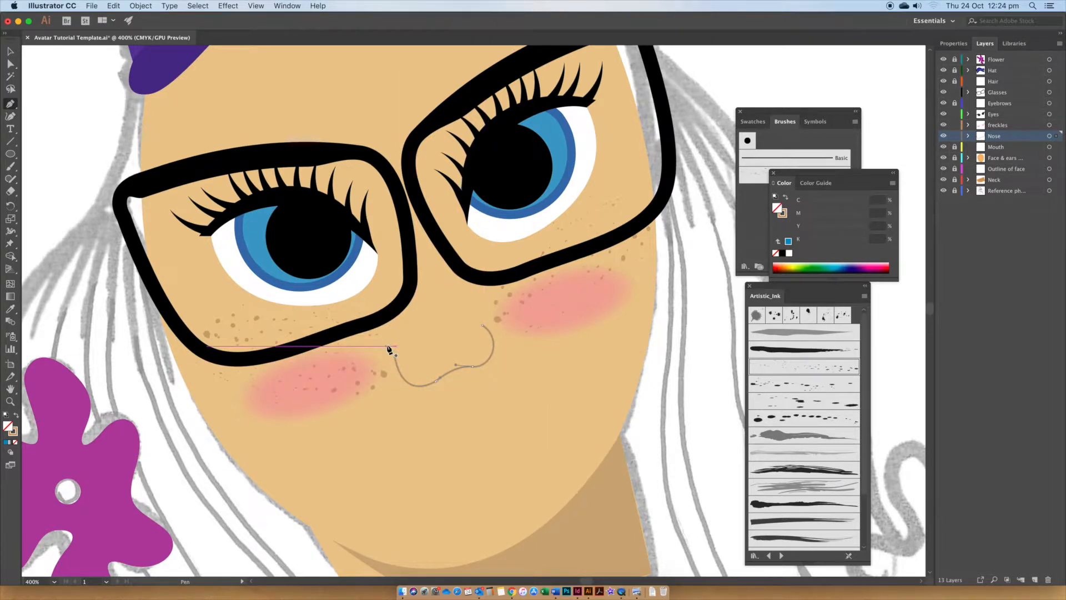
{"action": "left_click", "coordinate": [10, 154]}
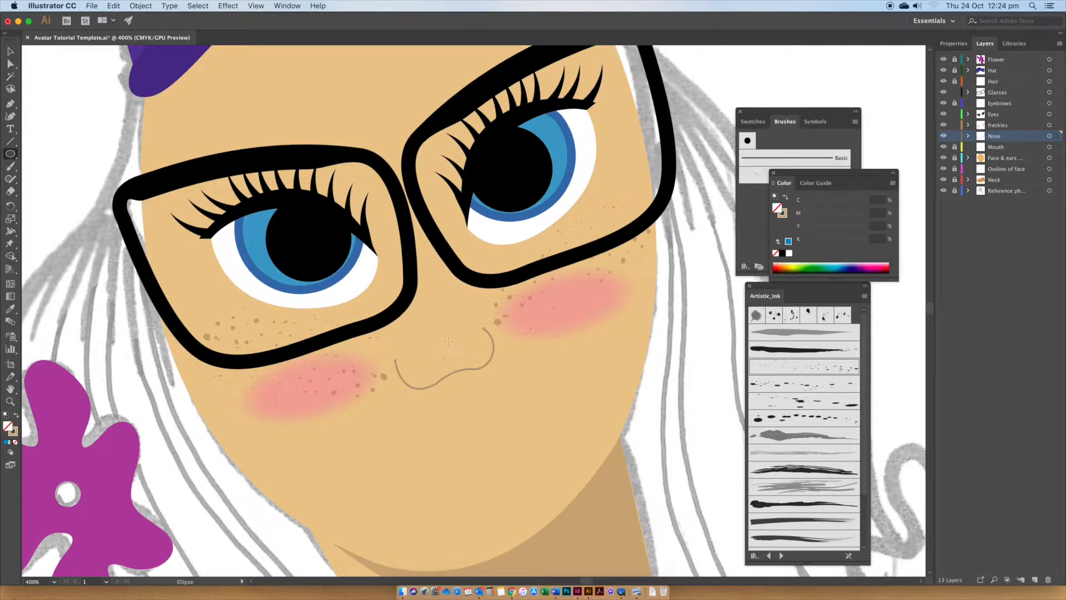
{"action": "left_click_drag", "start_coordinate": [438, 334], "coordinate": [462, 358]}
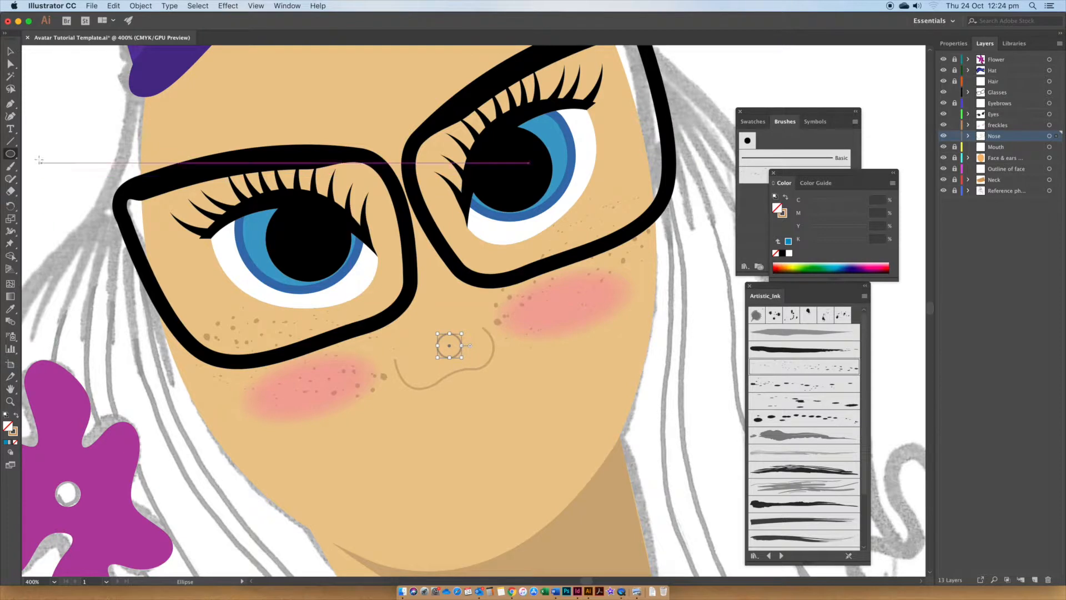
{"action": "left_click", "coordinate": [10, 309]}
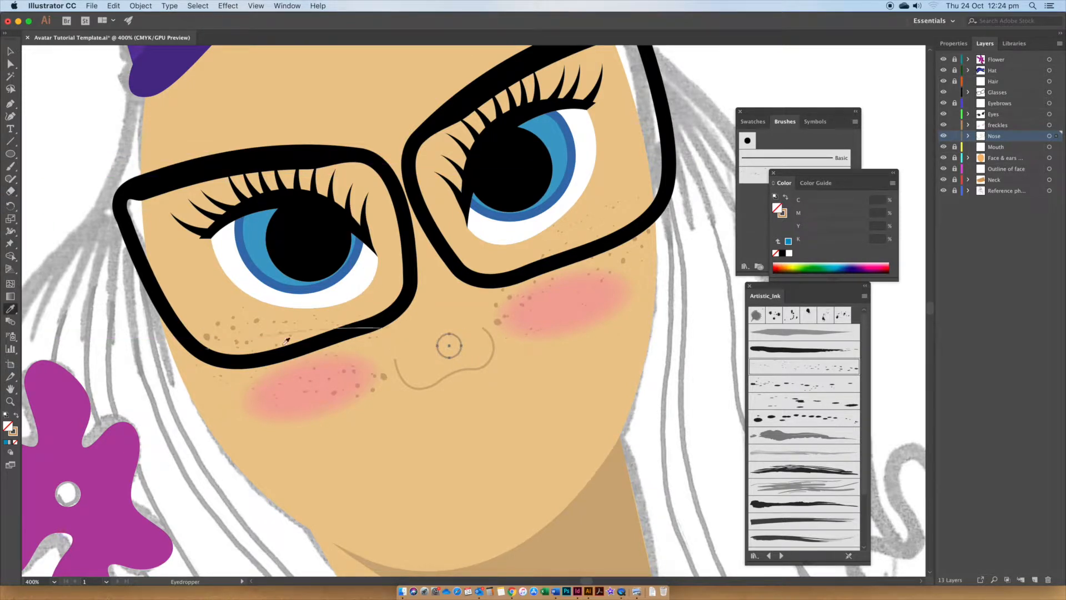
{"action": "left_click", "coordinate": [535, 383]}
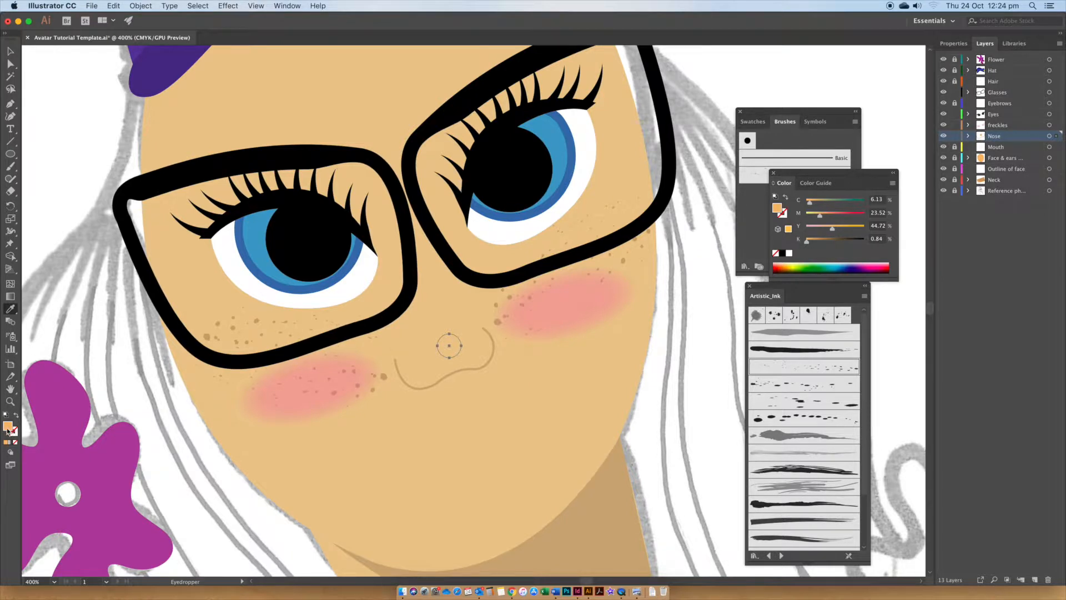
{"action": "double_click", "coordinate": [8, 426]}
{"action": "left_click_drag", "start_coordinate": [454, 245], "coordinate": [444, 243]}
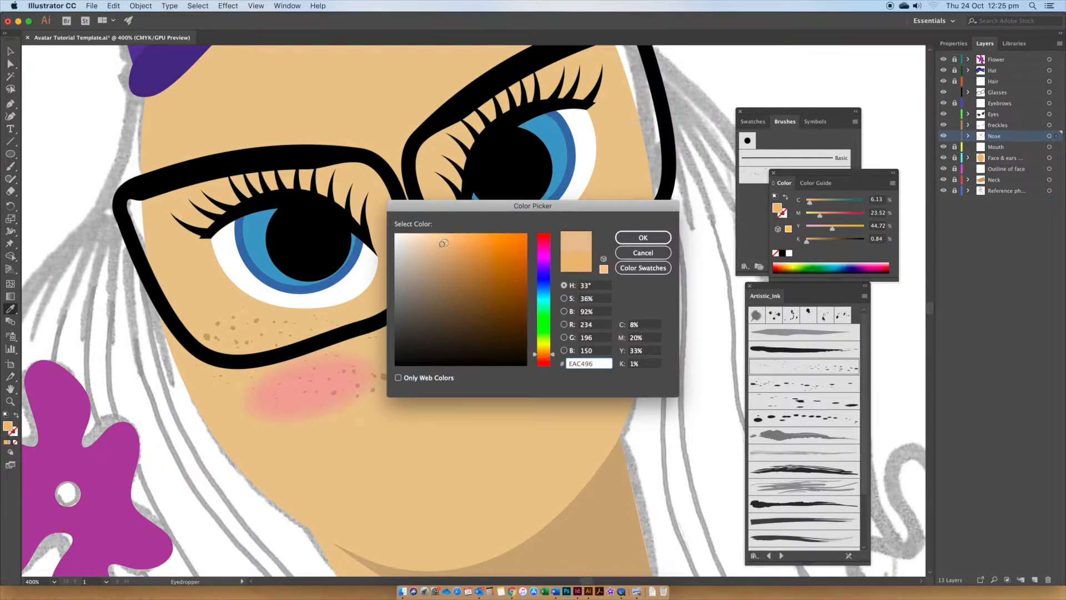
{"action": "left_click", "coordinate": [639, 236]}
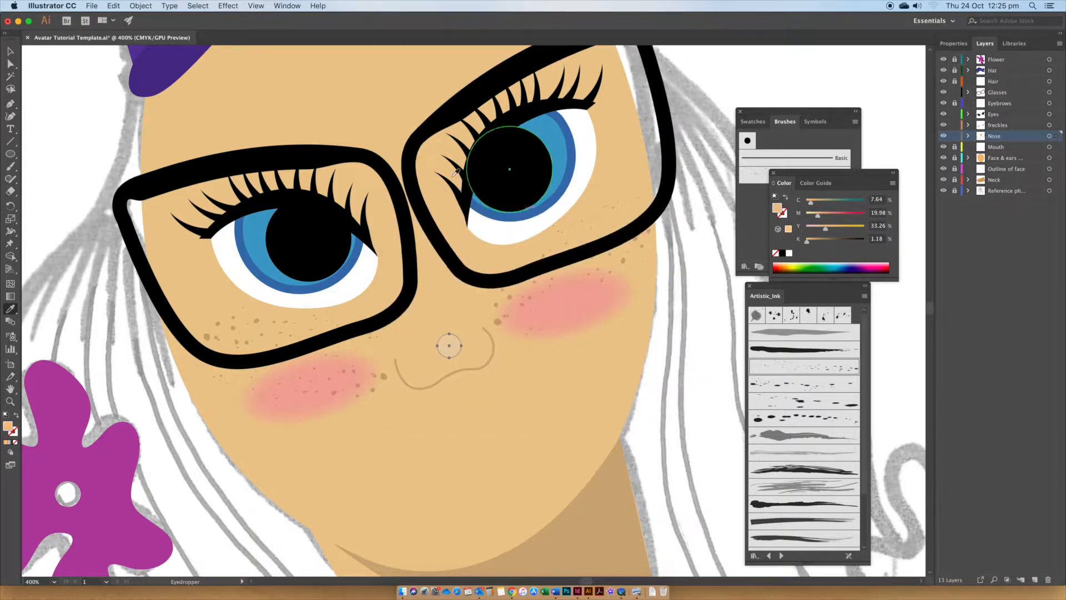
Move the nose circle slightly down and lighten its fill to EFD1B1
{"action": "left_click", "coordinate": [8, 50]}
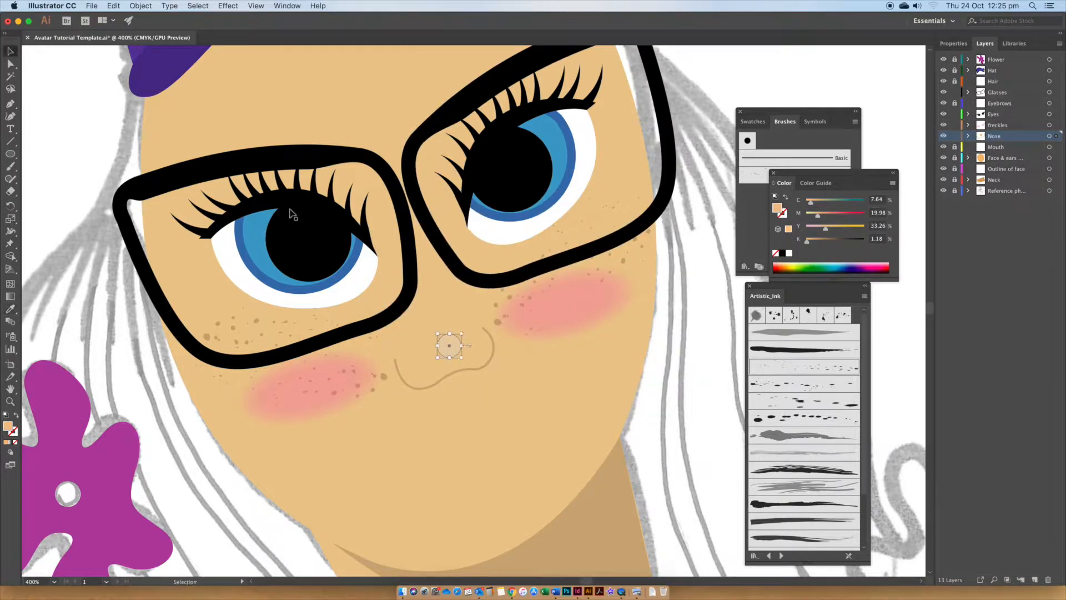
{"action": "left_click_drag", "start_coordinate": [445, 349], "coordinate": [444, 358]}
{"action": "left_click", "coordinate": [529, 381]}
{"action": "key", "text": "super+0"}
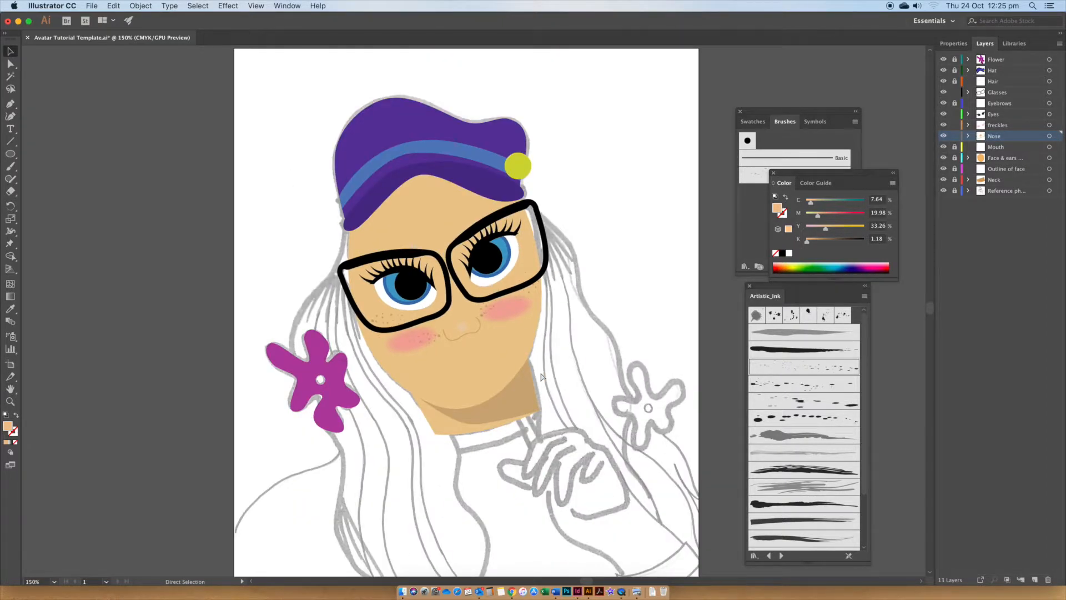
{"action": "key", "text": "super+equal"}
{"action": "key", "text": "super+equal"}
{"action": "key", "text": "super+equal"}
{"action": "left_click", "coordinate": [444, 350]}
{"action": "double_click", "coordinate": [9, 425]}
{"action": "left_click_drag", "start_coordinate": [431, 246], "coordinate": [430, 241]}
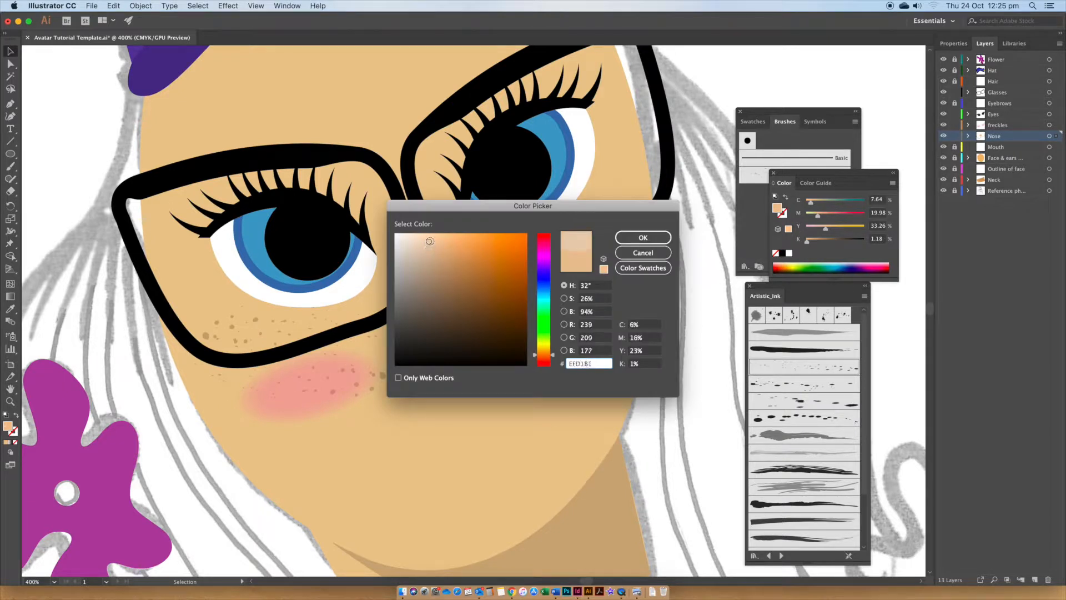
{"action": "left_click", "coordinate": [643, 238]}
Reshape the nose circle into a narrow, slightly tilted ellipse running along the bridge of the nose
{"action": "left_click_drag", "start_coordinate": [443, 339], "coordinate": [443, 349]}
{"action": "left_click_drag", "start_coordinate": [458, 366], "coordinate": [431, 309]}
{"action": "left_click", "coordinate": [518, 379]}
{"action": "left_click", "coordinate": [450, 360]}
{"action": "left_click", "coordinate": [462, 381]}
{"action": "left_click", "coordinate": [516, 367]}
{"action": "left_click", "coordinate": [440, 347]}
{"action": "left_click", "coordinate": [536, 385]}
{"action": "left_click", "coordinate": [442, 352]}
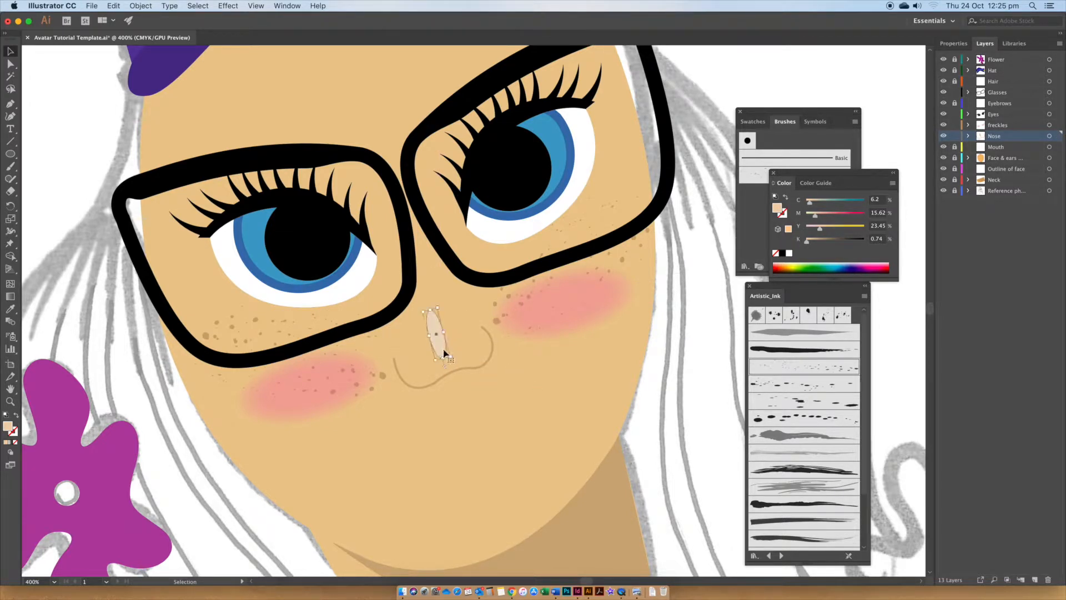
Lower the opacity of the nose highlight ellipse and adjust its position on the nose
{"action": "left_click", "coordinate": [949, 45]}
{"action": "left_click", "coordinate": [565, 388]}
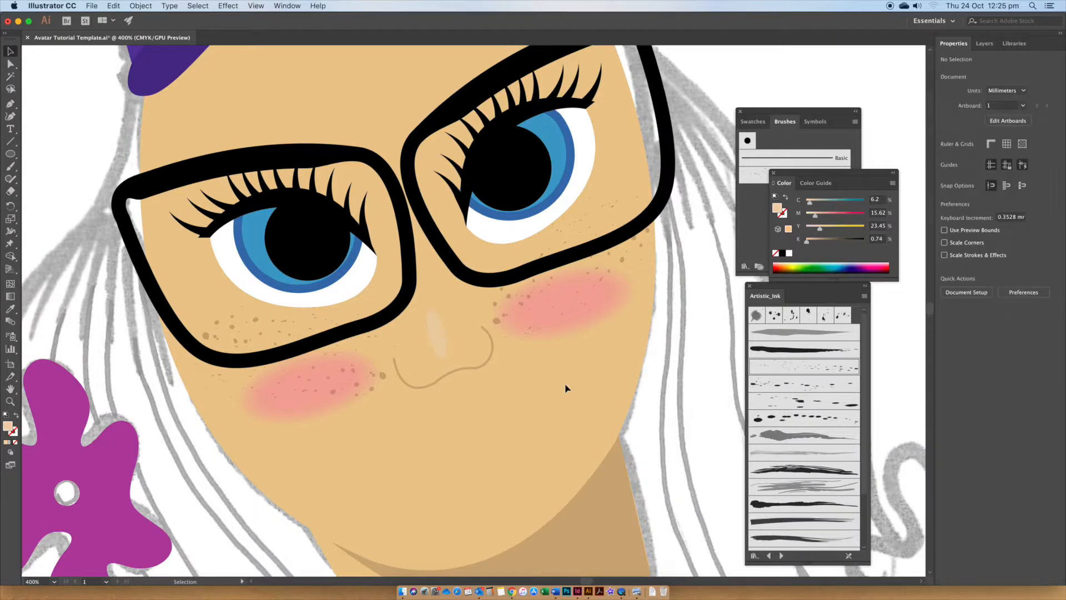
{"action": "key", "text": "super+0"}
{"action": "key", "text": "super+equal"}
{"action": "key", "text": "super+equal"}
{"action": "key", "text": "super+equal"}
{"action": "key", "text": "super+equal"}
{"action": "left_click_drag", "start_coordinate": [506, 222], "coordinate": [519, 340]}
{"action": "left_click", "coordinate": [465, 276]}
{"action": "left_click_drag", "start_coordinate": [461, 249], "coordinate": [464, 290]}
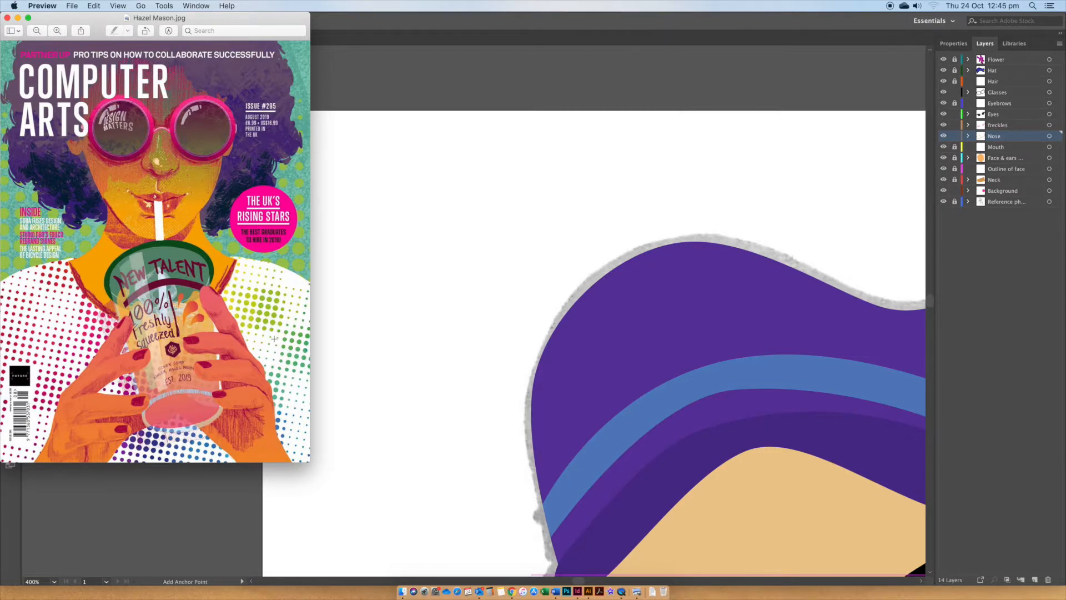
Switch back to Illustrator, draw a circle in the artboard's empty upper-left corner, and fill it pink with magenta at 73%
{"action": "left_click", "coordinate": [428, 239]}
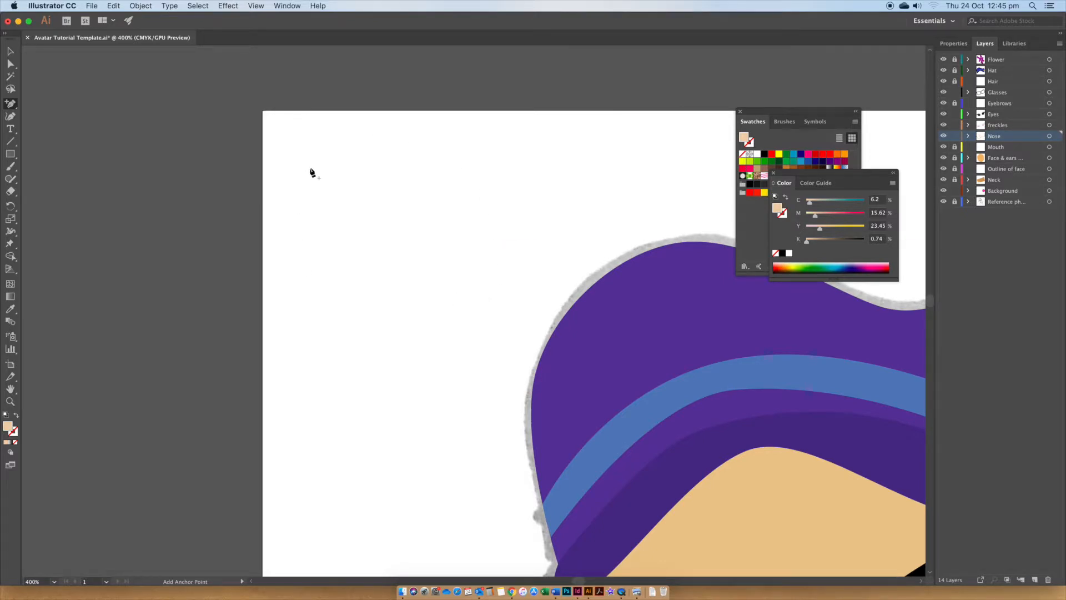
{"action": "left_click_drag", "start_coordinate": [10, 154], "coordinate": [59, 182]}
{"action": "left_click_drag", "start_coordinate": [315, 142], "coordinate": [363, 188]}
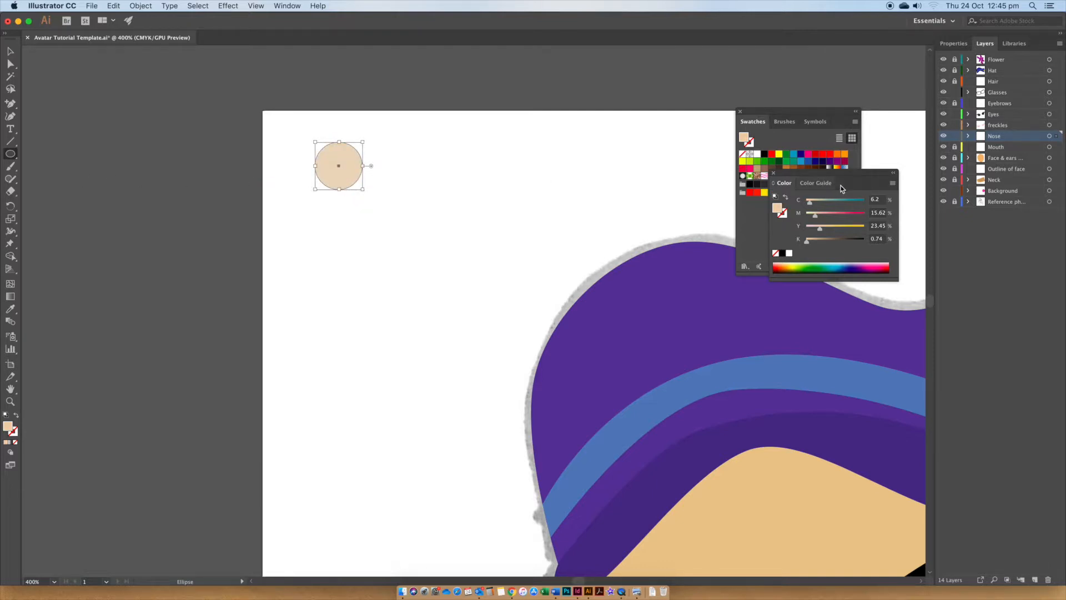
{"action": "left_click_drag", "start_coordinate": [838, 216], "coordinate": [848, 216]}
{"action": "key", "text": "super+shift+a"}
Duplicate the pink circle straight down and scale the copy to a small dot about its centre
{"action": "left_click", "coordinate": [10, 51]}
{"action": "left_click", "coordinate": [358, 171]}
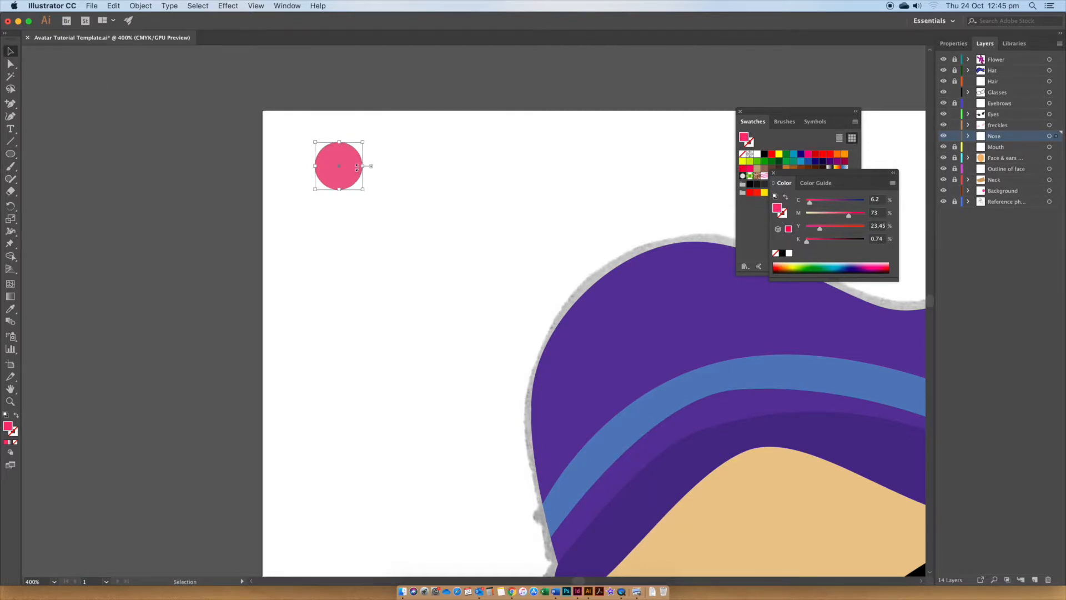
{"action": "left_click_drag", "start_coordinate": [349, 172], "coordinate": [359, 356]}
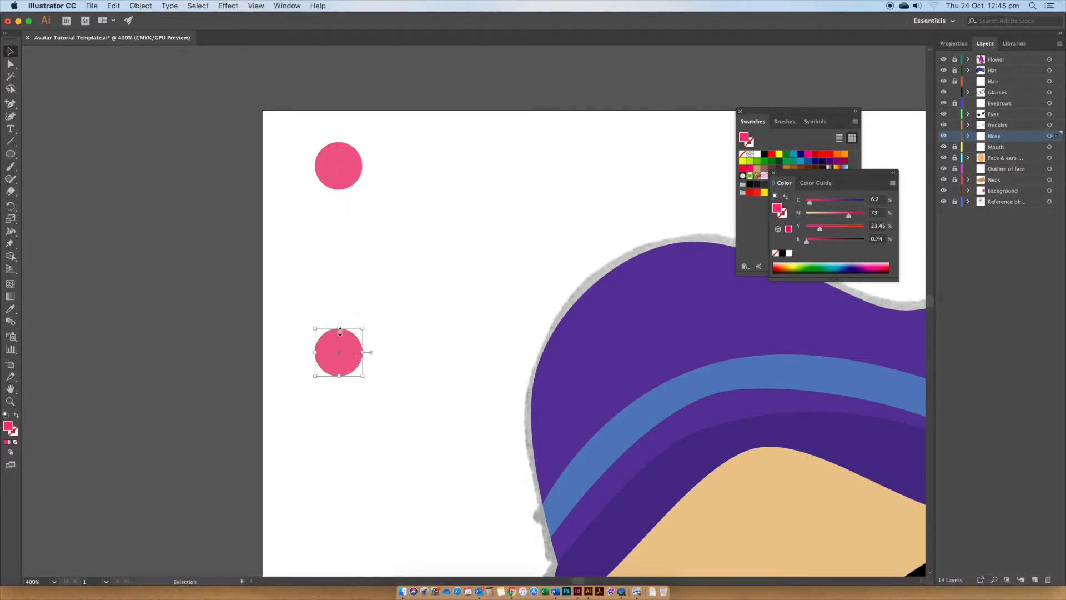
{"action": "left_click_drag", "start_coordinate": [339, 331], "coordinate": [340, 346]}
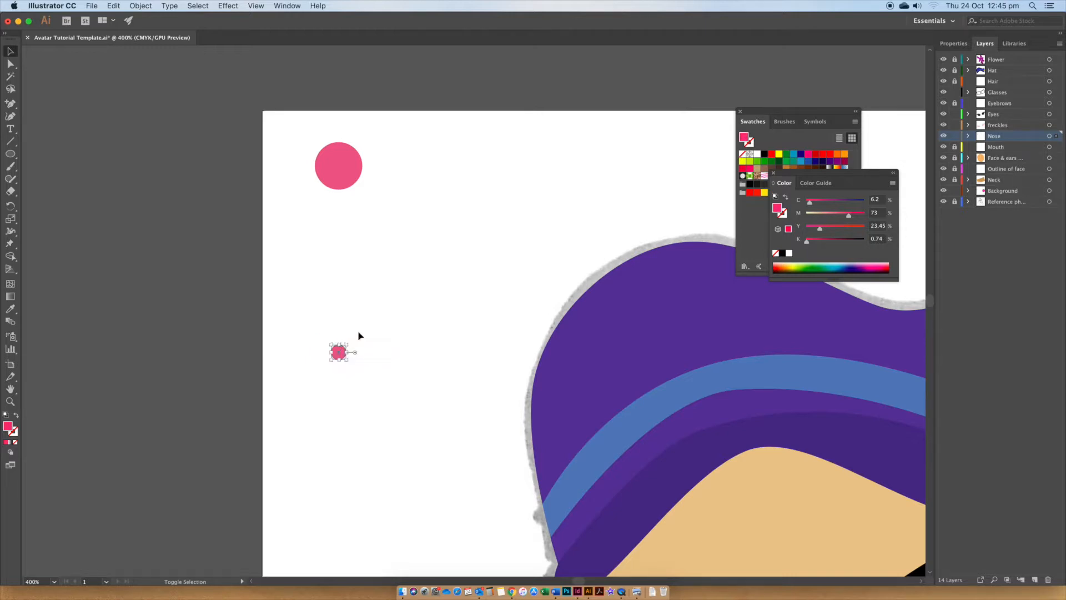
{"action": "left_click", "coordinate": [375, 313]}
Select the large and small pink circles and set their blend spacing to Specified Steps with 4 steps
{"action": "left_click", "coordinate": [338, 164]}
{"action": "left_click", "coordinate": [338, 352], "text": "shift"}
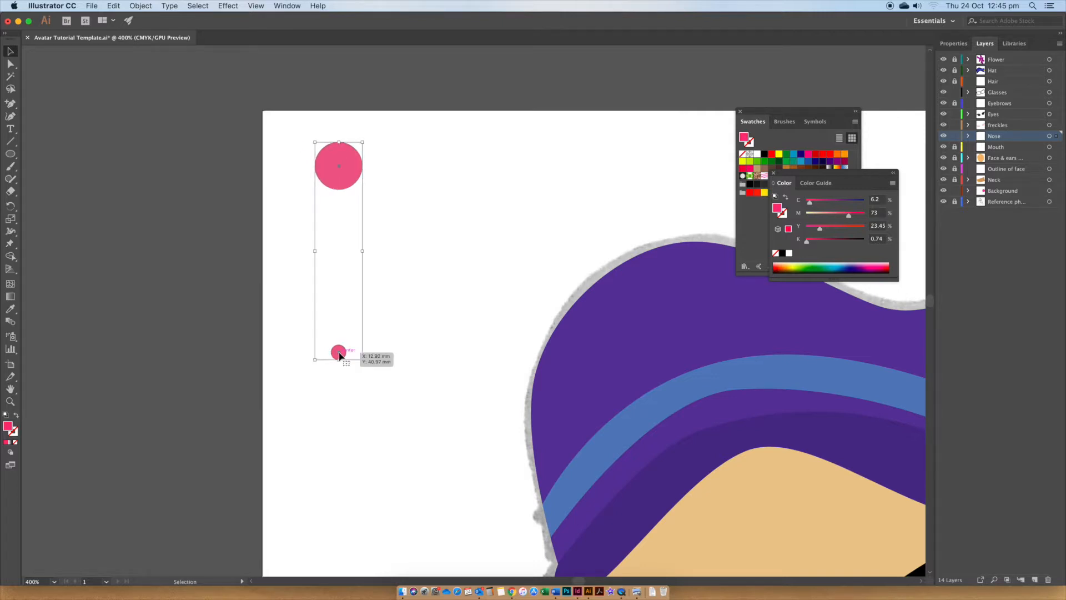
{"action": "left_click", "coordinate": [141, 6]}
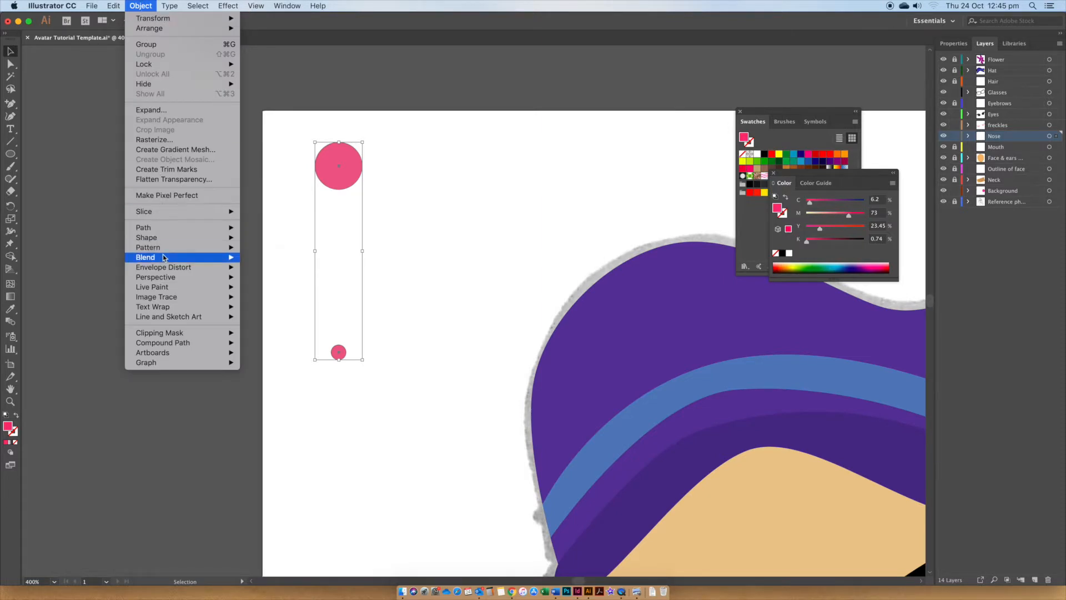
{"action": "mouse_move", "coordinate": [163, 261]}
{"action": "left_click", "coordinate": [277, 284]}
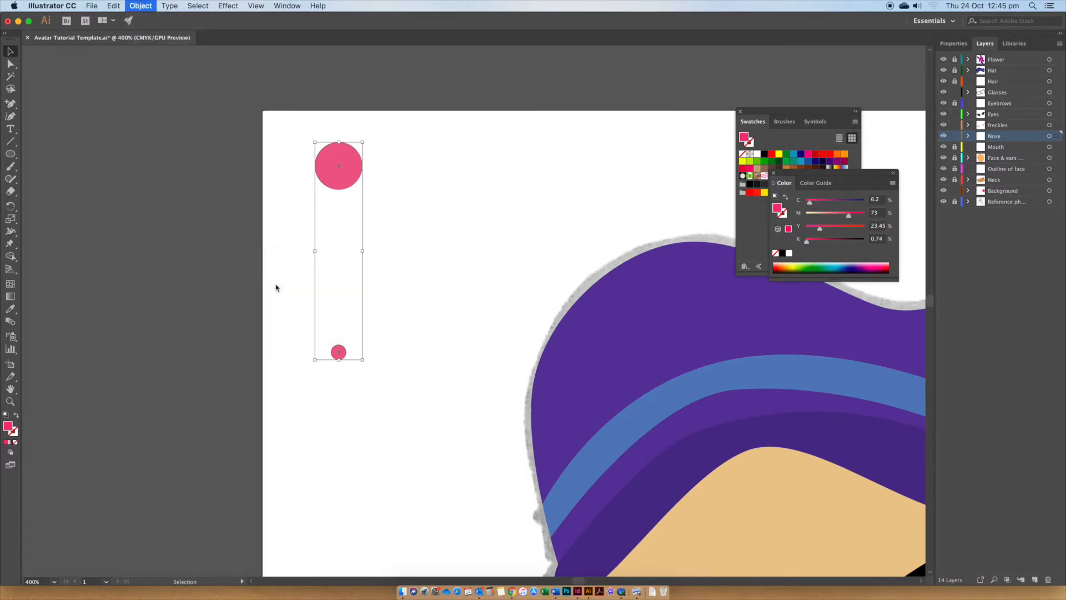
{"action": "left_click_drag", "start_coordinate": [535, 216], "coordinate": [444, 161]}
{"action": "left_click", "coordinate": [510, 183]}
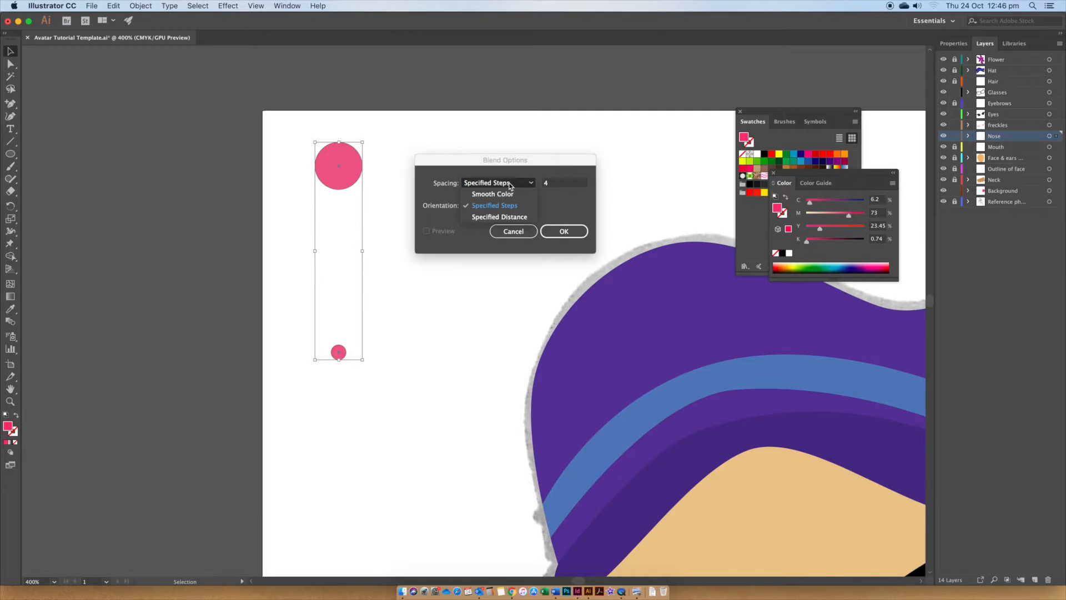
{"action": "left_click", "coordinate": [500, 205]}
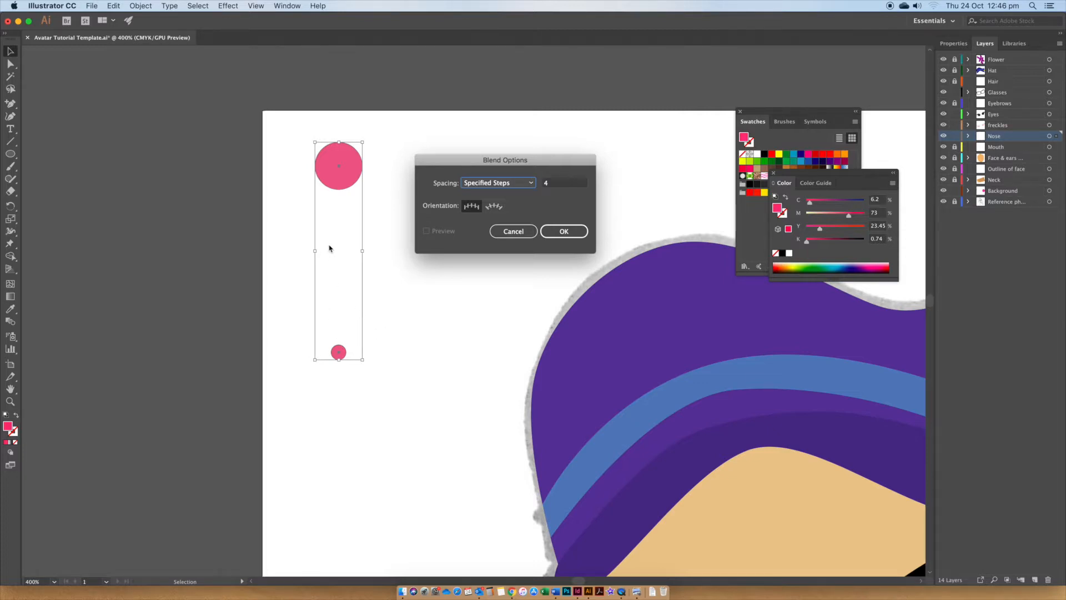
{"action": "left_click", "coordinate": [554, 184]}
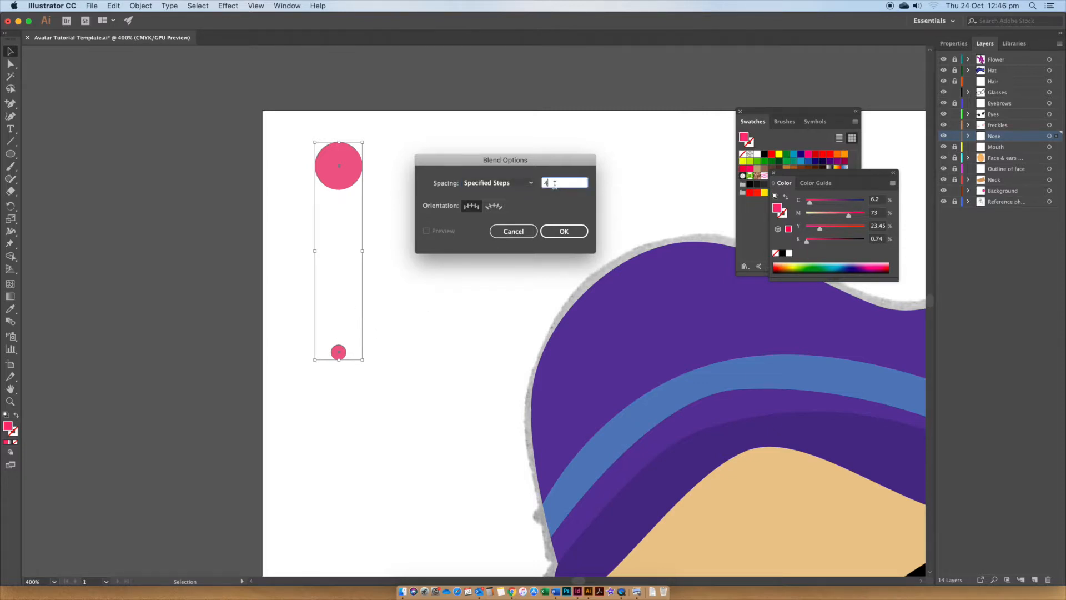
{"action": "left_click", "coordinate": [560, 238]}
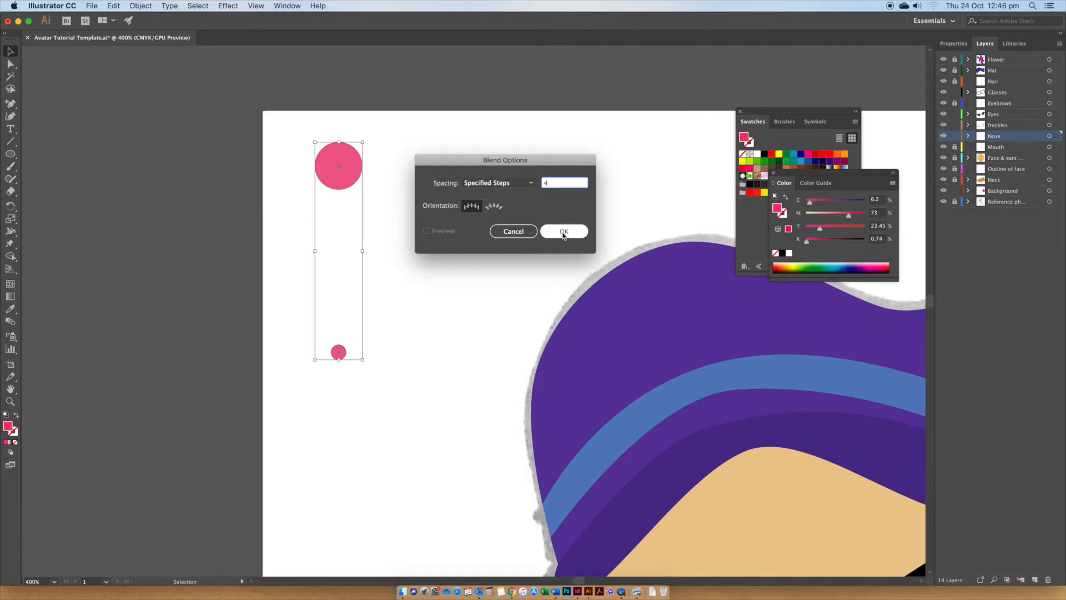
Make a blend between the two selected pink circles
{"action": "left_click", "coordinate": [142, 6]}
{"action": "mouse_move", "coordinate": [163, 259]}
{"action": "left_click", "coordinate": [282, 258]}
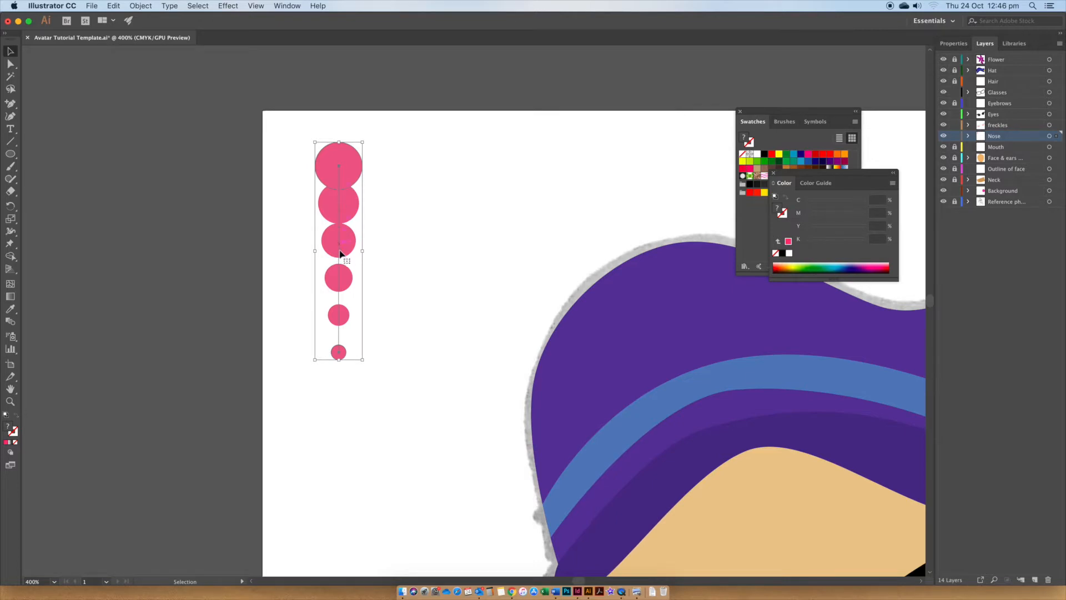
Move the blend's largest circle upward to open gaps between the dots, and shift the whole column down onto the artboard
{"action": "left_click", "coordinate": [386, 230]}
{"action": "left_click", "coordinate": [339, 207]}
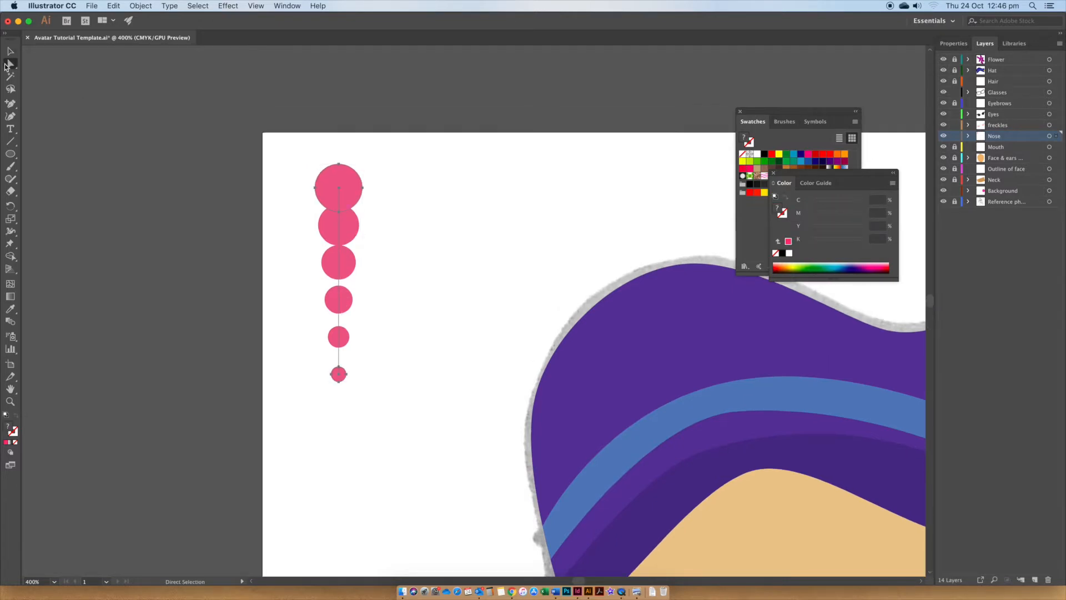
{"action": "scroll", "coordinate": [386, 171], "scroll_direction": "up", "scroll_amount": 2}
{"action": "left_click", "coordinate": [342, 229]}
{"action": "left_click_drag", "start_coordinate": [343, 229], "coordinate": [342, 150]}
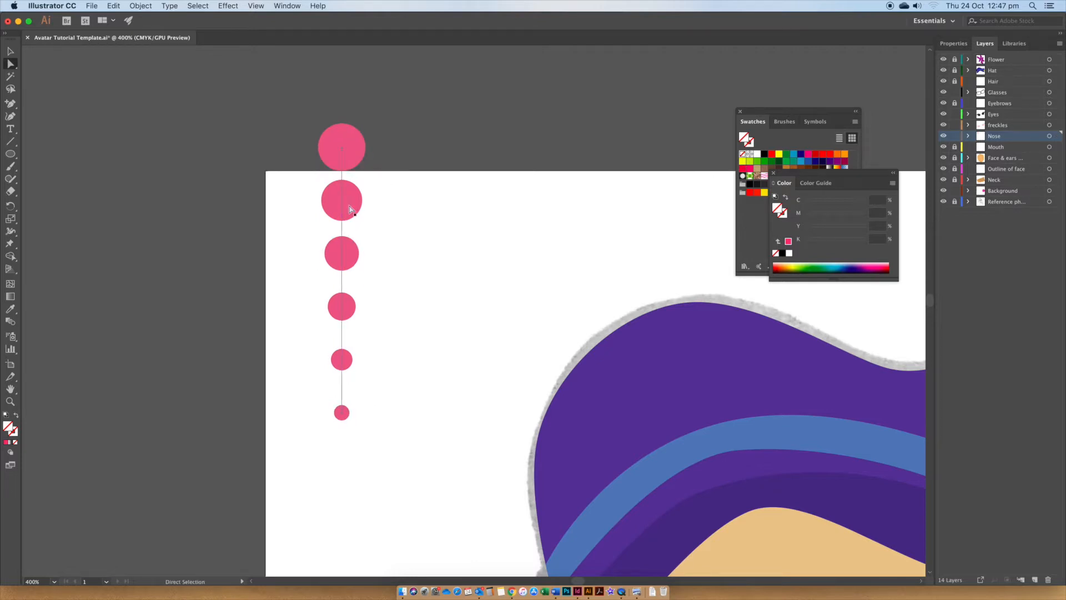
{"action": "left_click_drag", "start_coordinate": [350, 205], "coordinate": [359, 279]}
{"action": "left_click", "coordinate": [516, 354]}
{"action": "left_click", "coordinate": [360, 260]}
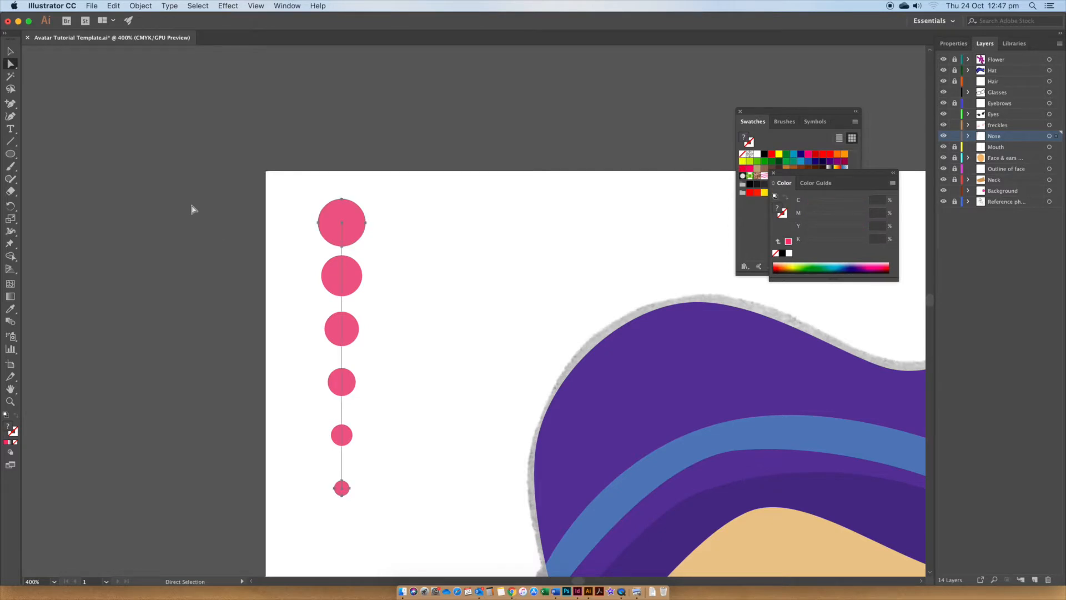
Expand the blended dot column into separate shapes with Object and Fill enabled
{"action": "left_click", "coordinate": [140, 6]}
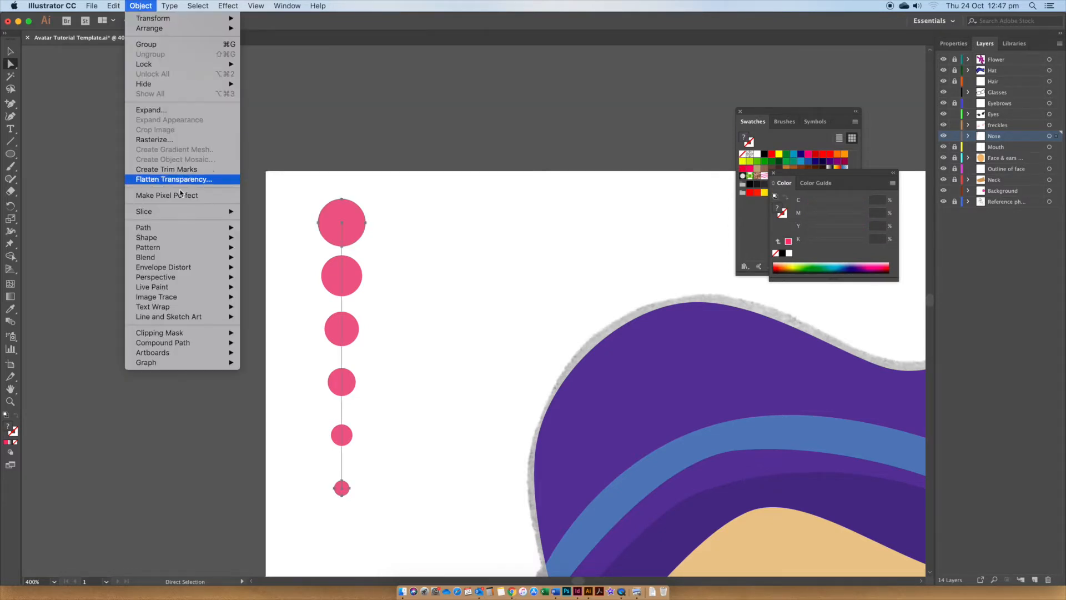
{"action": "left_click", "coordinate": [177, 110]}
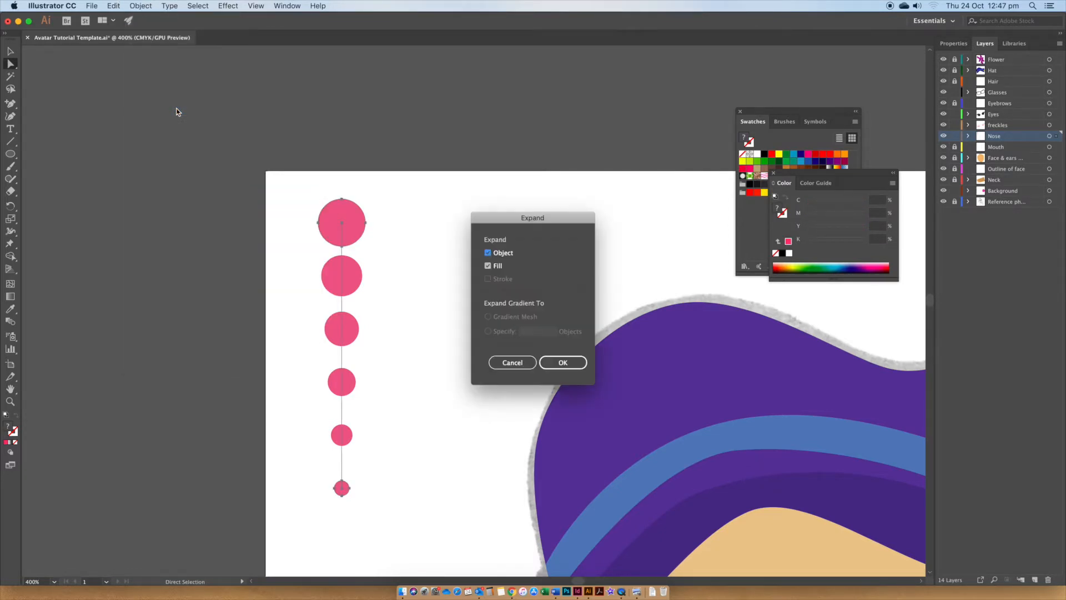
{"action": "left_click", "coordinate": [564, 368]}
{"action": "left_click", "coordinate": [566, 367]}
{"action": "left_click", "coordinate": [383, 377]}
Move the three smallest dots upward individually to tighten the spacing at the lower end of the column
{"action": "left_click", "coordinate": [343, 344]}
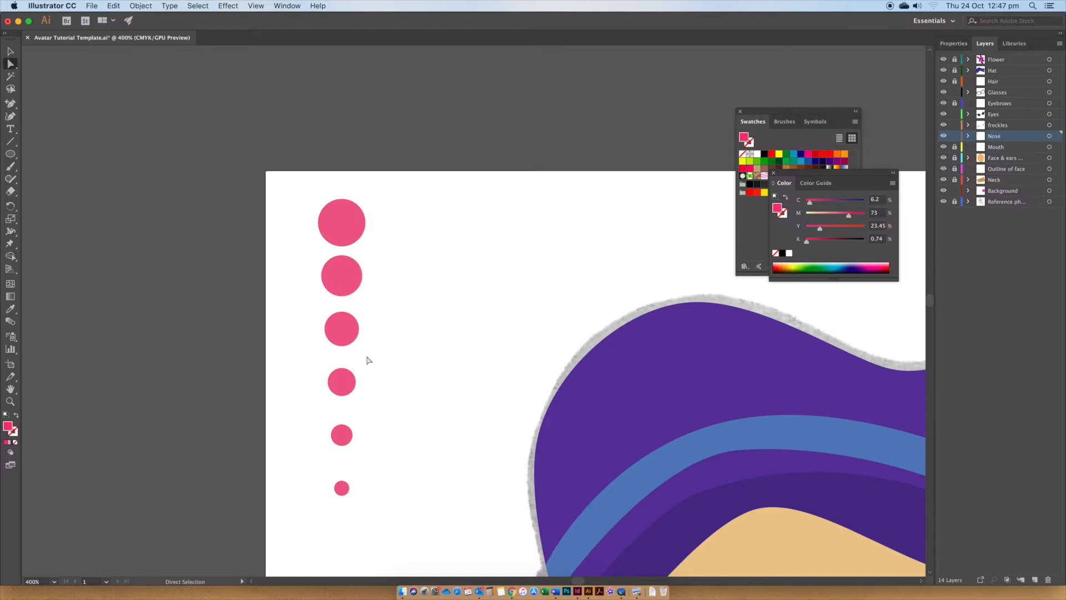
{"action": "left_click_drag", "start_coordinate": [351, 390], "coordinate": [351, 380]}
{"action": "left_click_drag", "start_coordinate": [350, 437], "coordinate": [350, 411]}
{"action": "left_click_drag", "start_coordinate": [350, 489], "coordinate": [349, 454]}
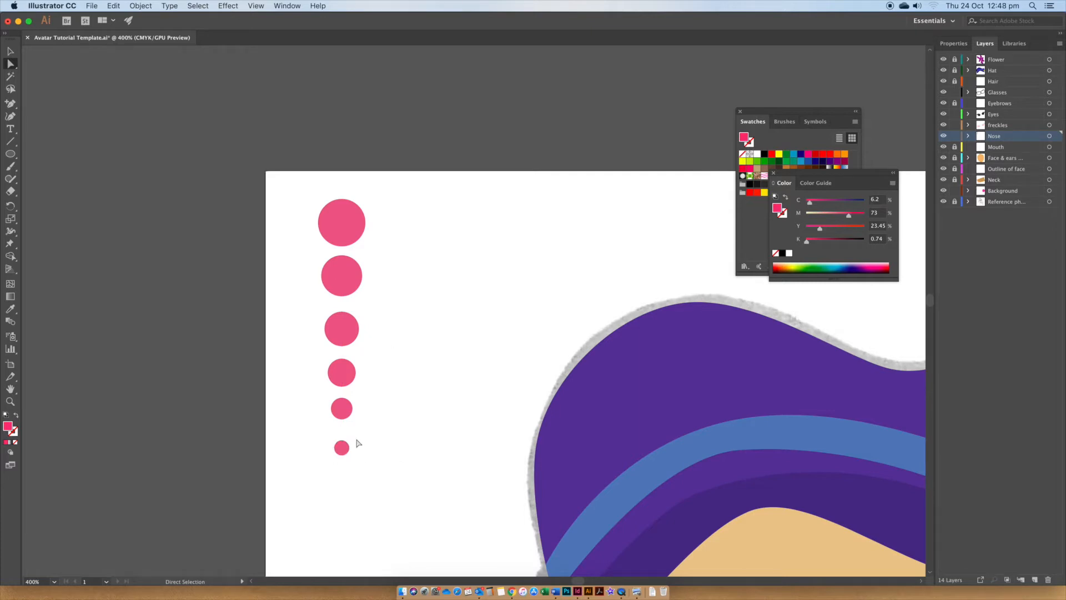
{"action": "left_click_drag", "start_coordinate": [345, 414], "coordinate": [345, 418]}
Select the whole dot column and make a new pattern from it
{"action": "key", "text": "v"}
{"action": "scroll", "coordinate": [377, 409], "scroll_direction": "up", "scroll_amount": 1}
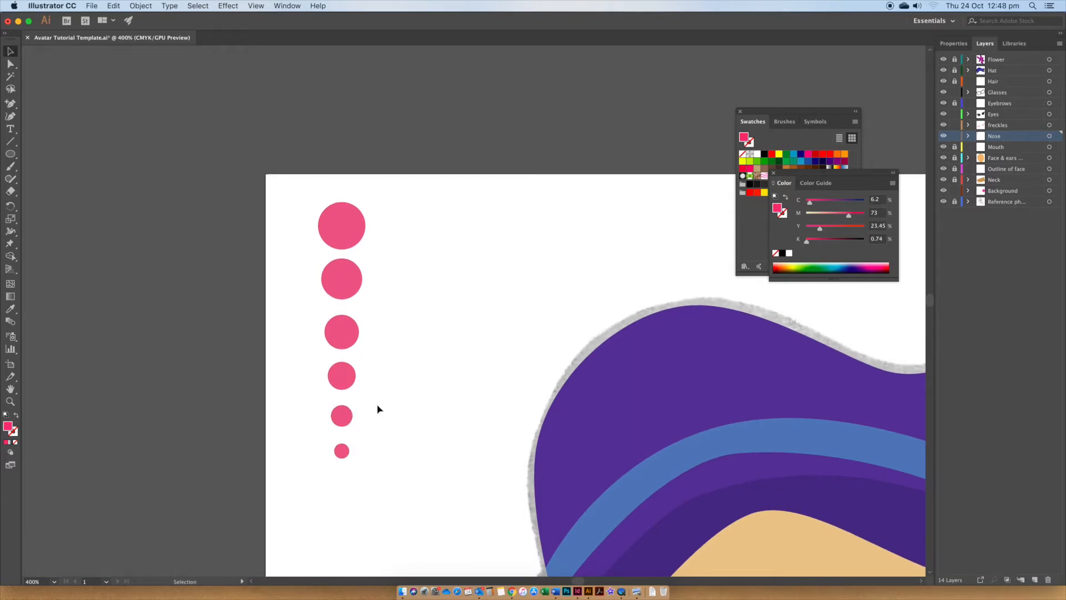
{"action": "left_click_drag", "start_coordinate": [308, 198], "coordinate": [404, 471]}
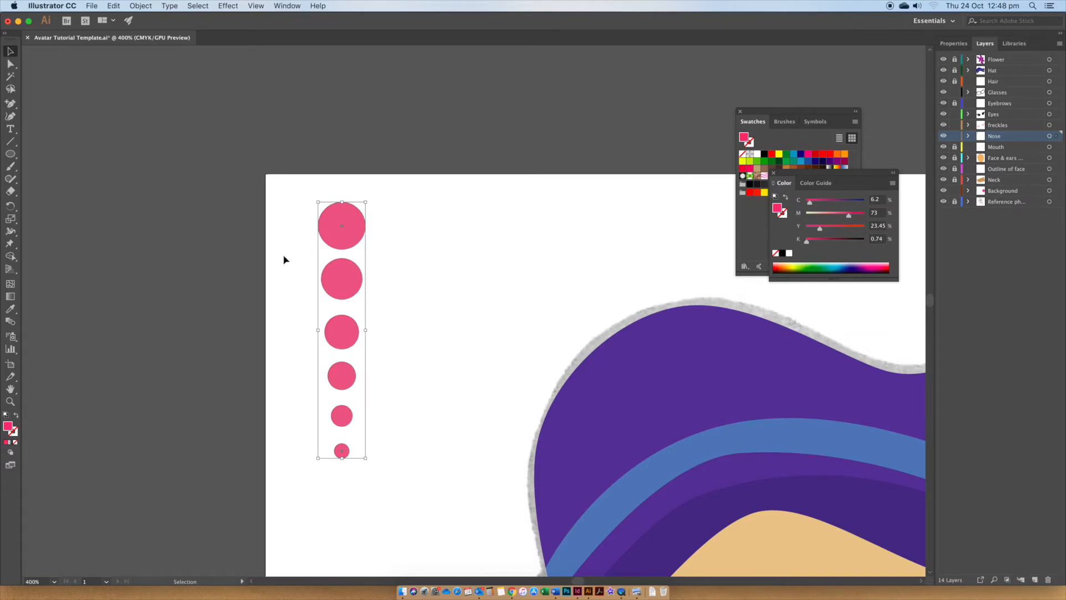
{"action": "left_click", "coordinate": [141, 5]}
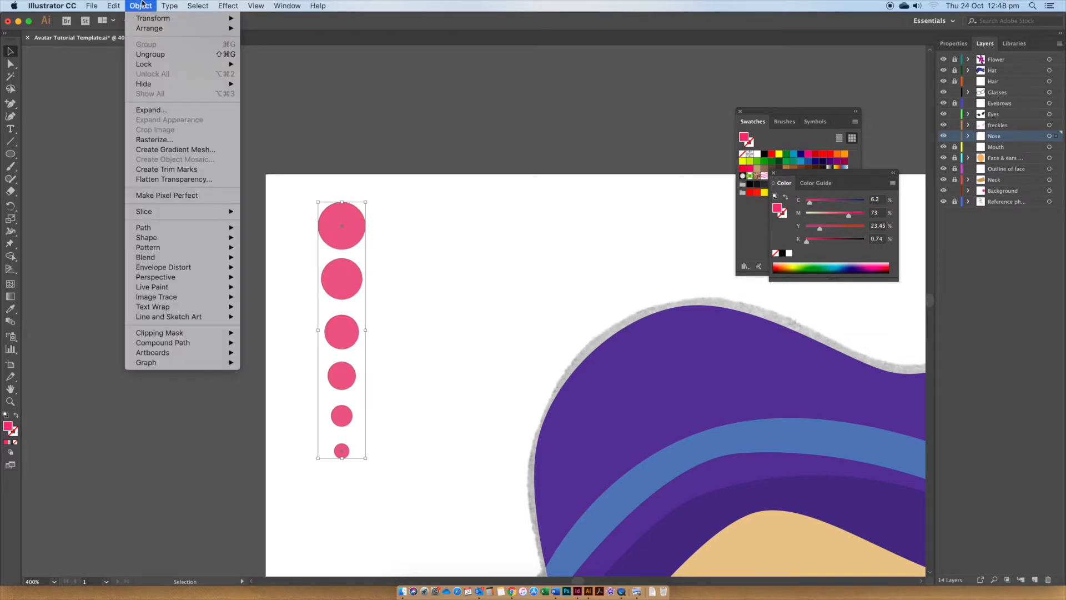
{"action": "mouse_move", "coordinate": [172, 250]}
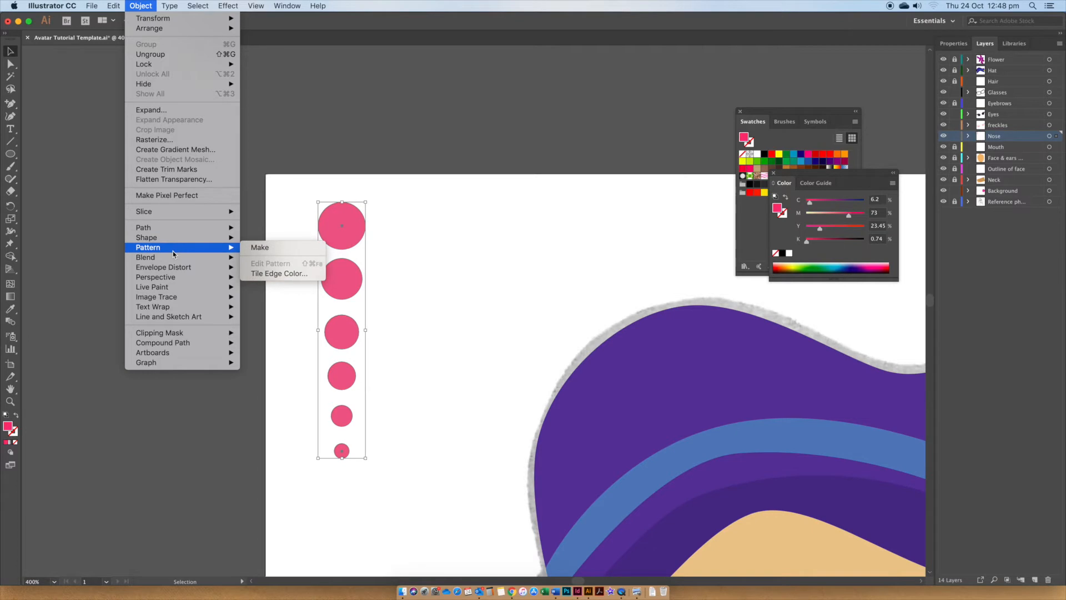
{"action": "left_click", "coordinate": [260, 247]}
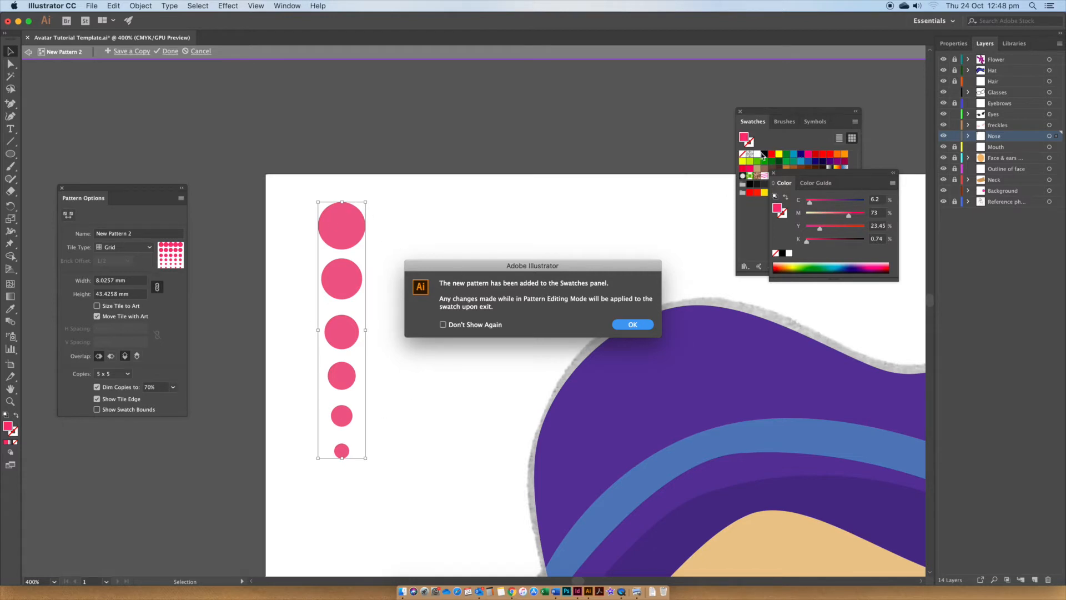
{"action": "left_click", "coordinate": [633, 325]}
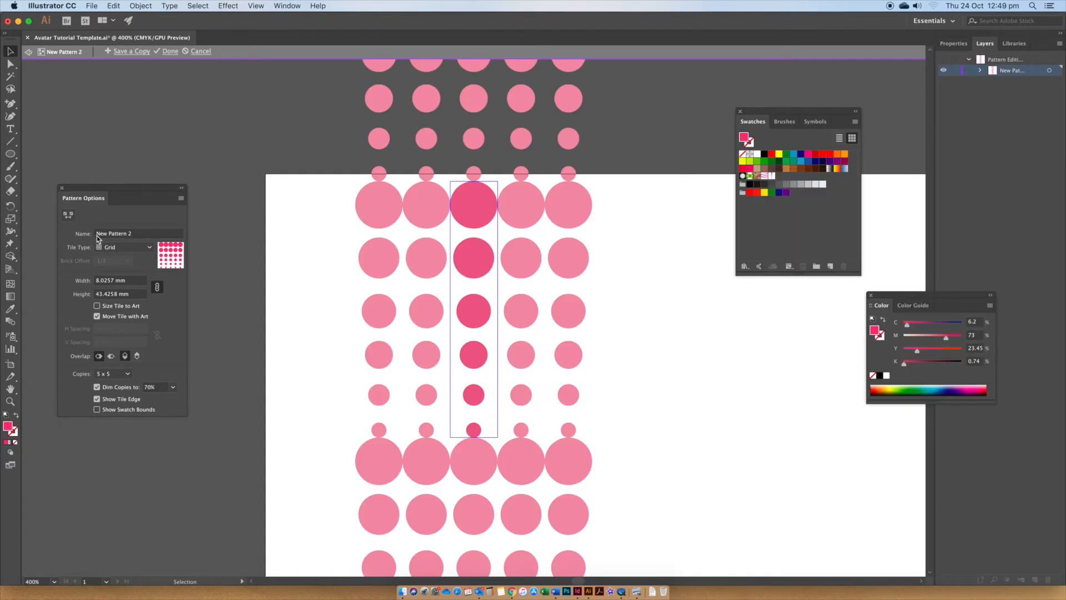
Set the pattern's tile type to Brick by Column with a brick offset of 1/2
{"action": "left_click", "coordinate": [119, 248]}
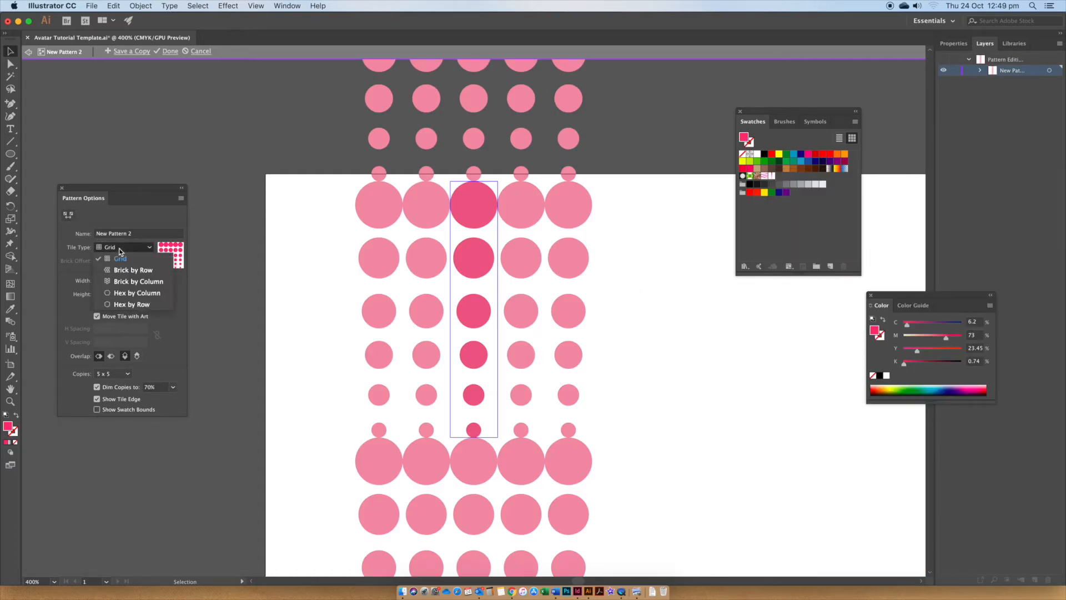
{"action": "left_click", "coordinate": [123, 262]}
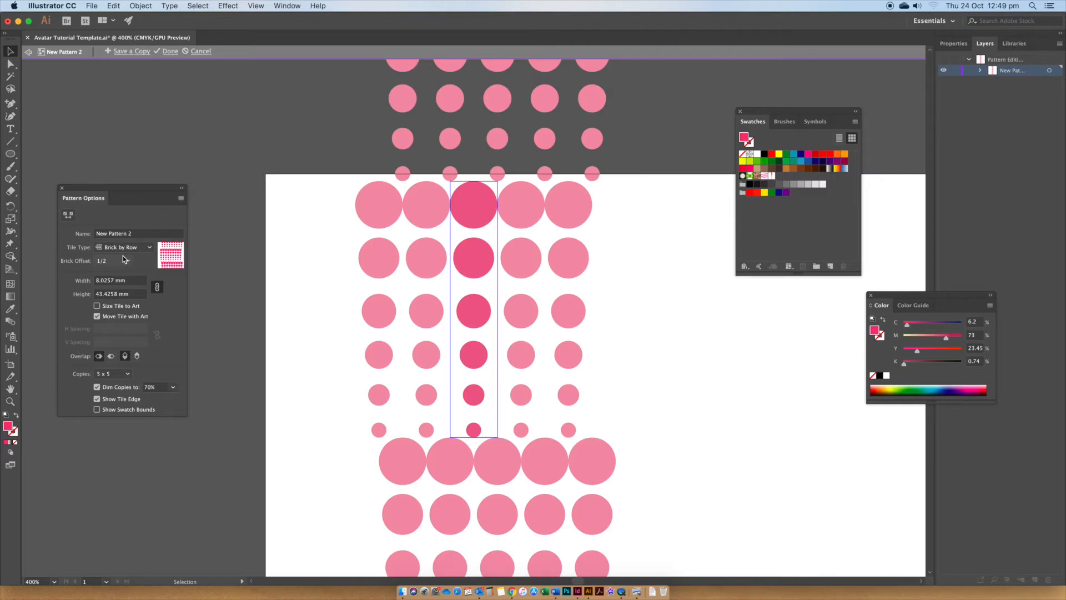
{"action": "left_click", "coordinate": [125, 248]}
{"action": "left_click", "coordinate": [131, 283]}
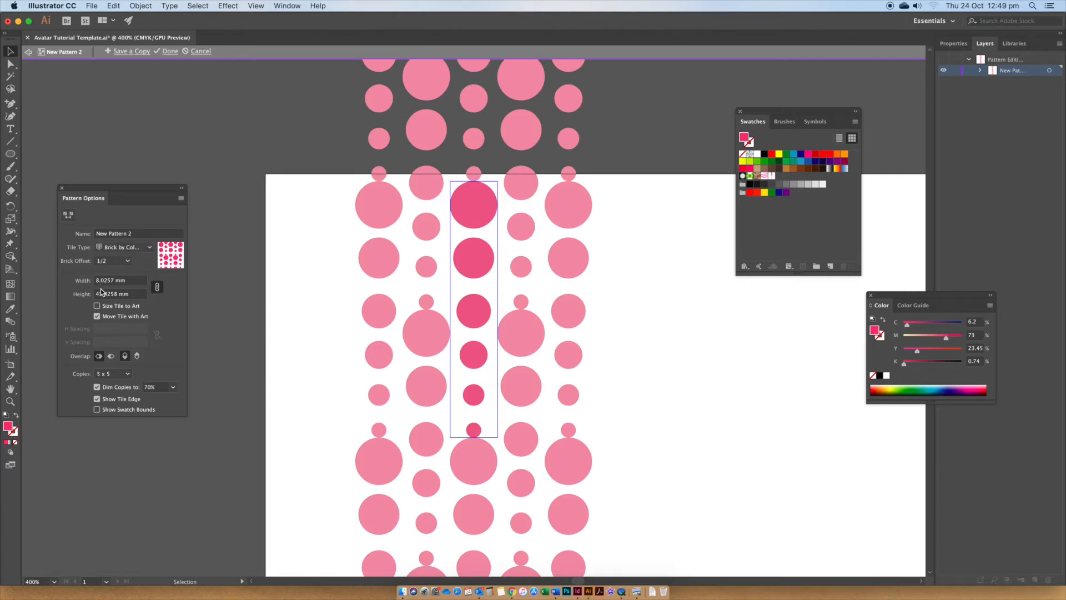
{"action": "left_click", "coordinate": [109, 264]}
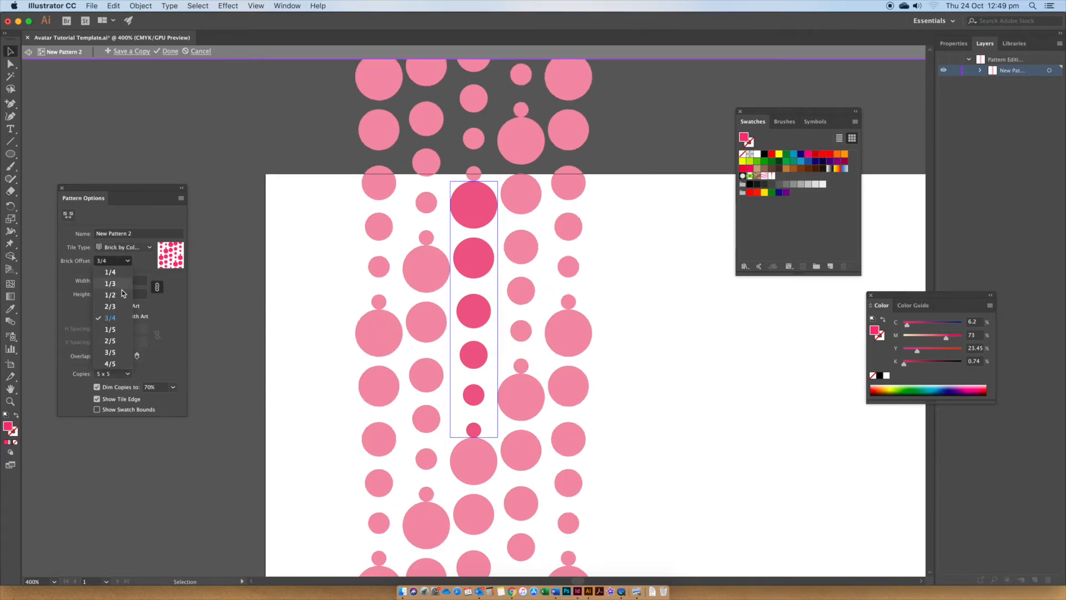
{"action": "left_click", "coordinate": [115, 329]}
{"action": "left_click", "coordinate": [113, 261]}
{"action": "left_click", "coordinate": [117, 293]}
Try tile widths of 9 mm and 8.5 mm for the dot pattern
{"action": "double_click", "coordinate": [107, 281]}
{"action": "type", "text": "9"}
{"action": "key", "text": "Tab"}
{"action": "double_click", "coordinate": [100, 280]}
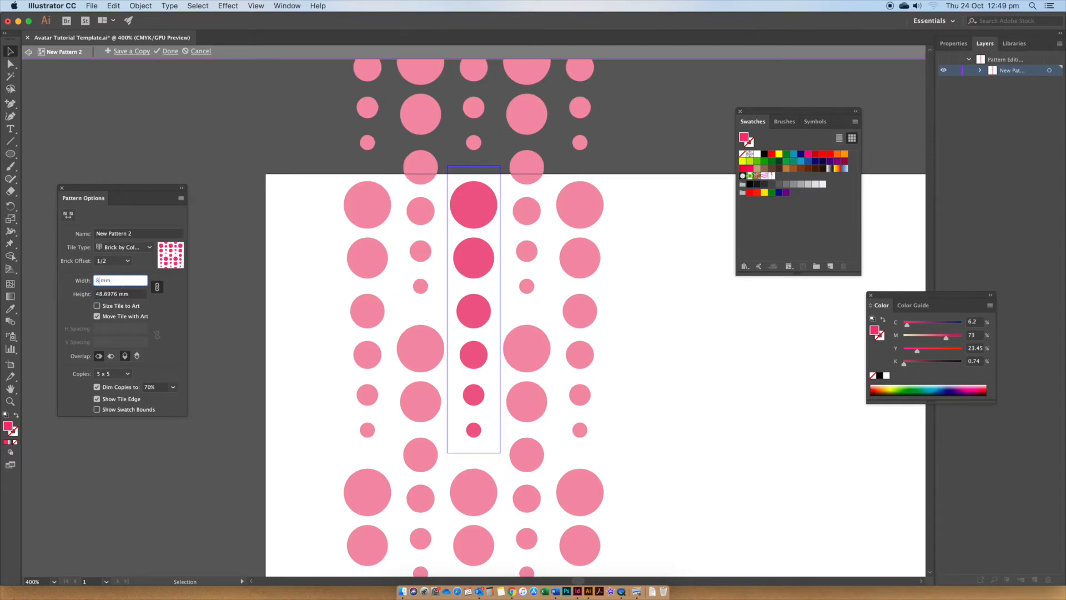
{"action": "type", "text": "8.5"}
{"action": "key", "text": "Tab"}
Try other preview copy counts and the Size Tile to Art option for the pattern
{"action": "left_click", "coordinate": [125, 376]}
{"action": "left_click", "coordinate": [120, 395]}
{"action": "left_click", "coordinate": [114, 373]}
{"action": "left_click", "coordinate": [118, 403]}
{"action": "left_click", "coordinate": [114, 308]}
{"action": "left_click", "coordinate": [114, 308]}
{"action": "left_click", "coordinate": [106, 307]}
{"action": "left_click", "coordinate": [98, 306]}
{"action": "left_click", "coordinate": [97, 316]}
Set the pattern tile's width to 8.5 mm and finish editing the pattern
{"action": "double_click", "coordinate": [103, 280]}
{"action": "type", "text": "8.5"}
{"action": "key", "text": "Tab"}
{"action": "left_click", "coordinate": [172, 329]}
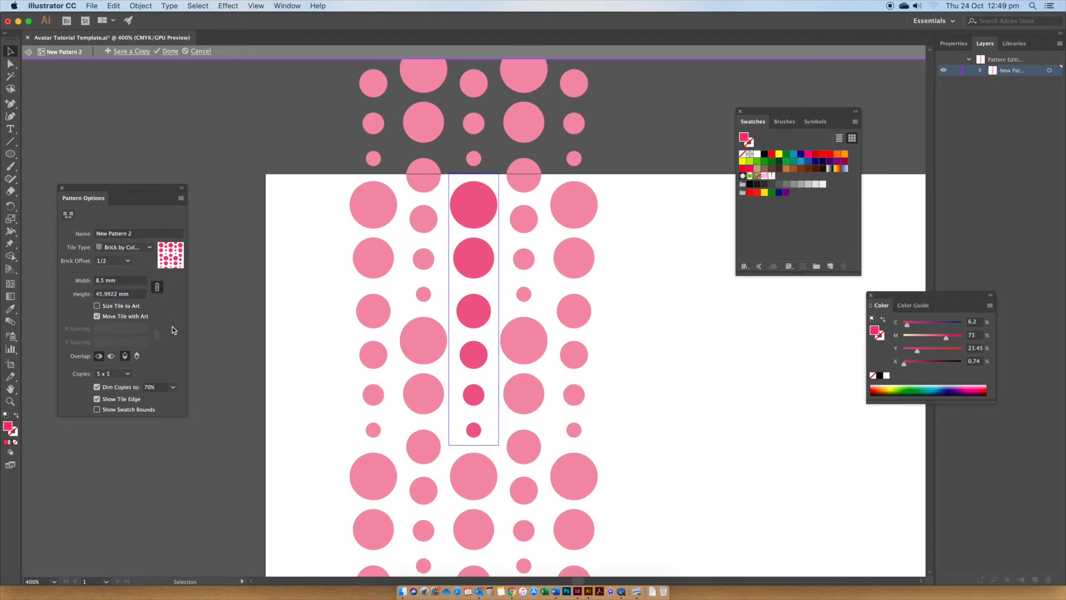
{"action": "left_click", "coordinate": [169, 52]}
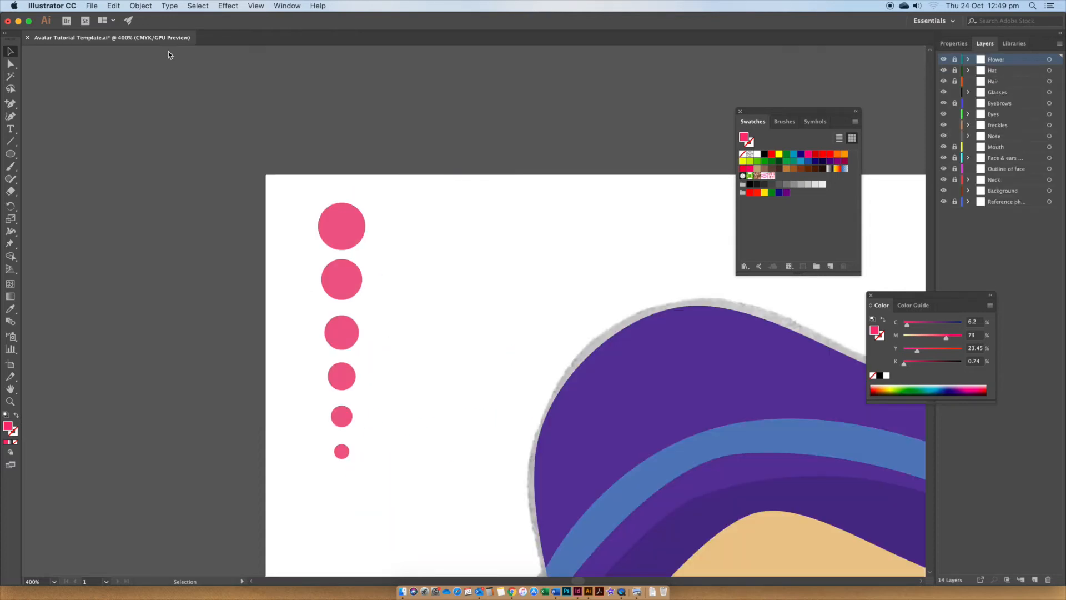
Move the original column of pink dots off the artboard onto the pasteboard beside it
{"action": "left_click", "coordinate": [773, 177]}
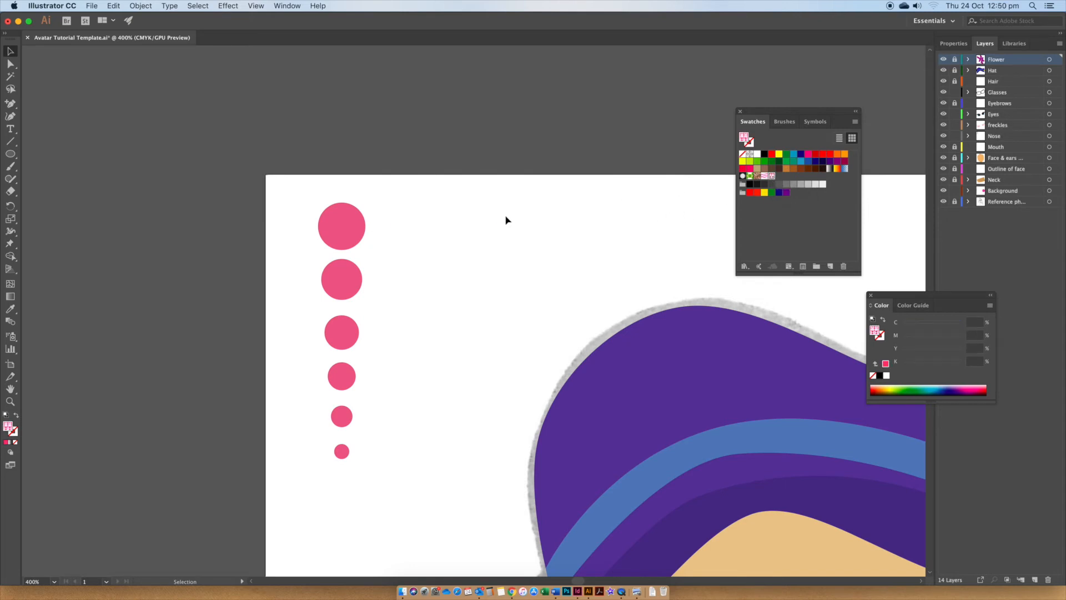
{"action": "left_click_drag", "start_coordinate": [282, 202], "coordinate": [46, 447]}
{"action": "left_click", "coordinate": [387, 357]}
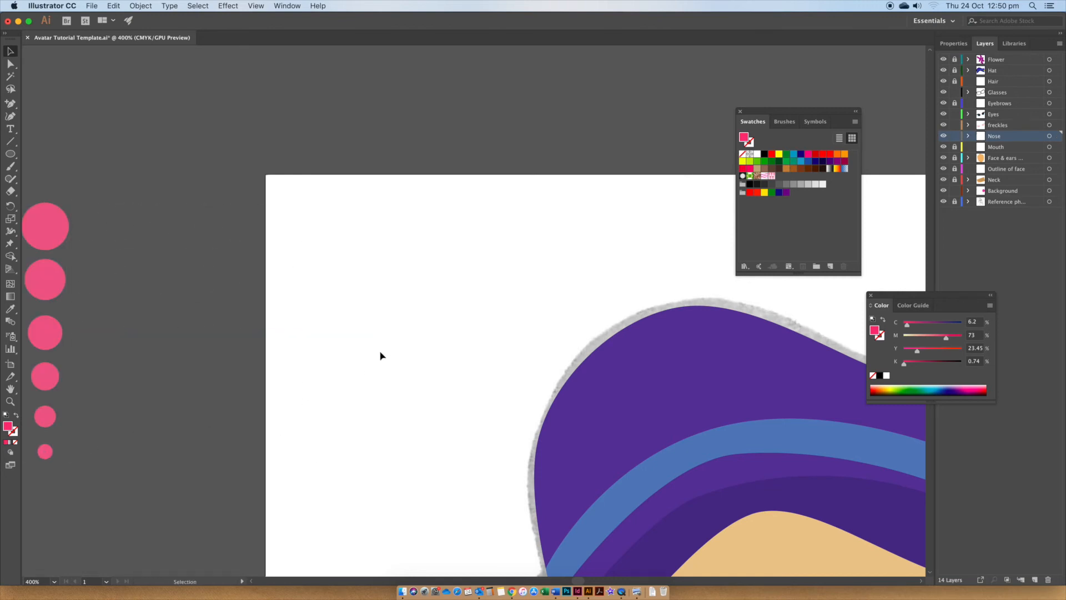
Draw a circle about 45 mm wide in the artboard's empty upper-left area and fill it with the new dot pattern swatch
{"action": "left_click", "coordinate": [10, 156]}
{"action": "left_click_drag", "start_coordinate": [300, 212], "coordinate": [507, 476]}
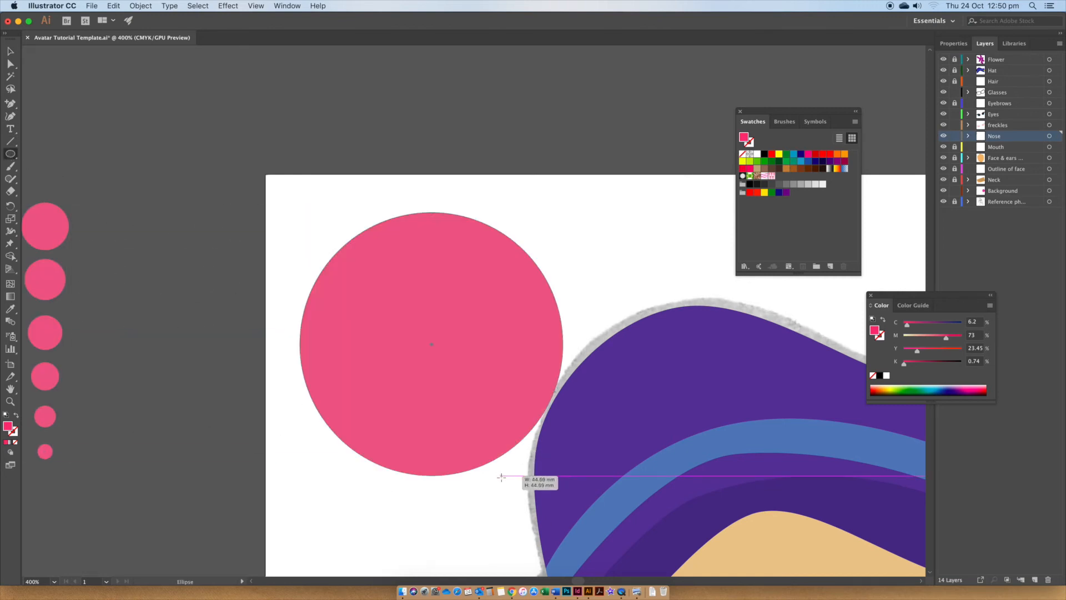
{"action": "left_click", "coordinate": [771, 176]}
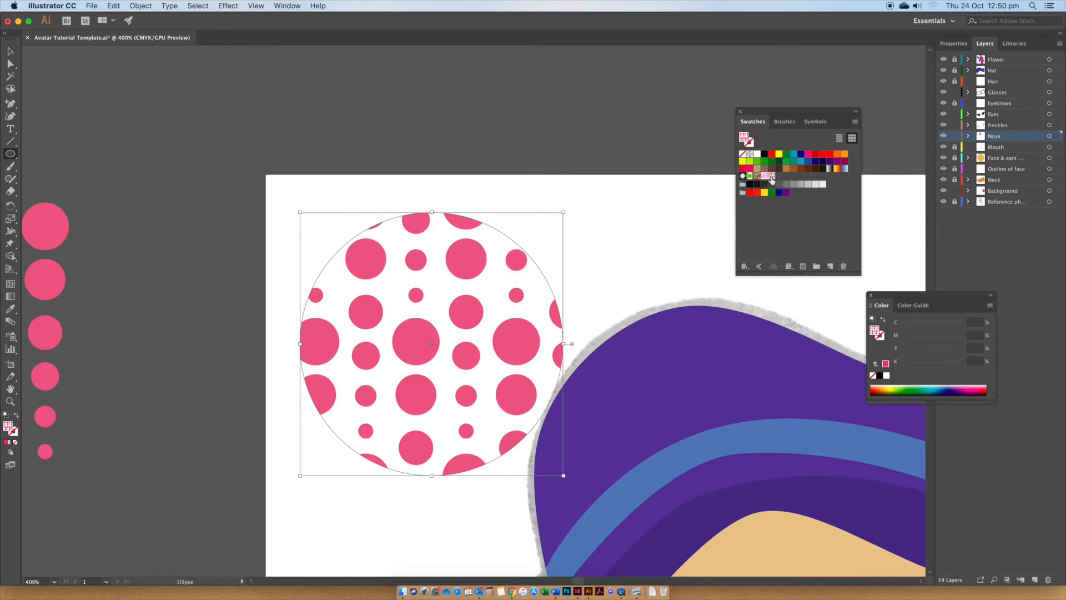
Fit the artboard in view and move the pattern-filled circle from the Nose layer to the Background layer
{"action": "key", "text": "super+0"}
{"action": "left_click", "coordinate": [576, 141], "text": "super"}
{"action": "key", "text": "v"}
{"action": "left_click", "coordinate": [360, 116]}
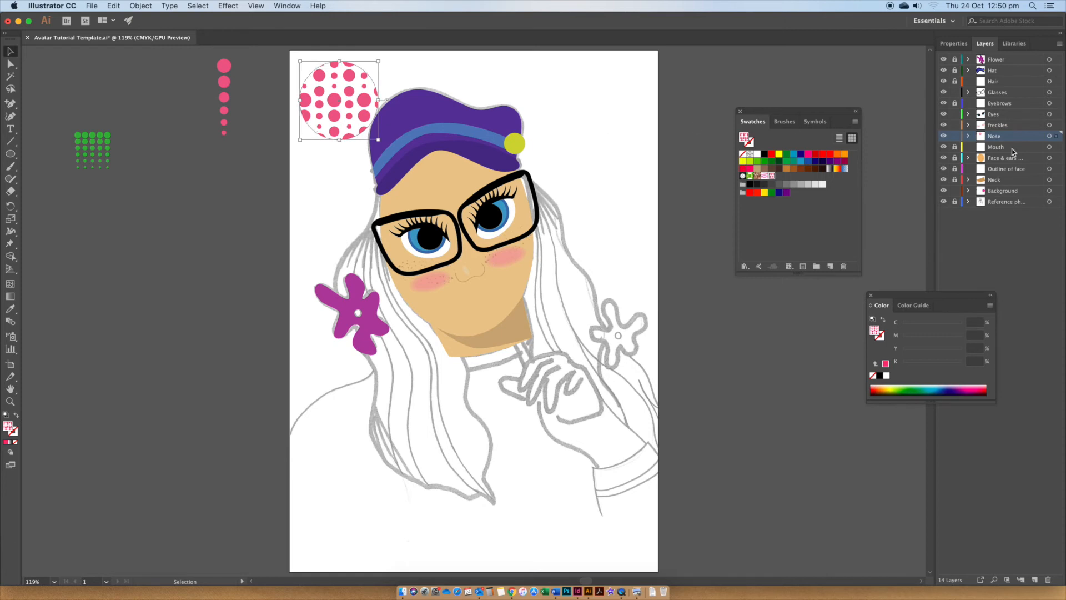
{"action": "left_click", "coordinate": [1015, 192]}
{"action": "left_click_drag", "start_coordinate": [1055, 140], "coordinate": [1057, 191]}
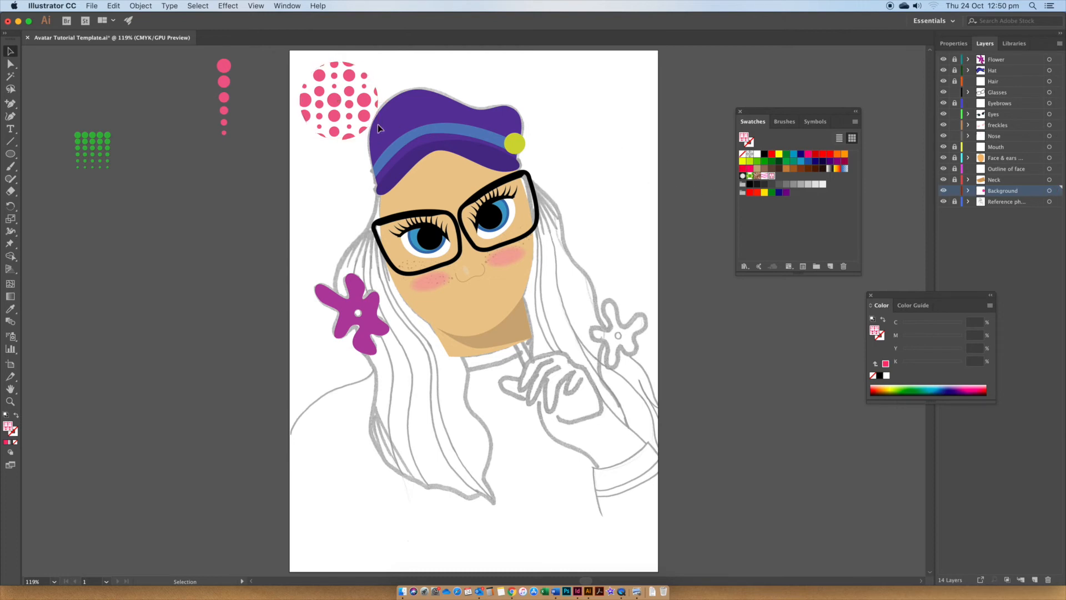
Enlarge the dotted circle proportionally until it spans nearly the artboard's full width behind the portrait's head
{"action": "left_click_drag", "start_coordinate": [378, 139], "coordinate": [641, 475]}
{"action": "scroll", "coordinate": [331, 126], "scroll_direction": "up", "scroll_amount": 2}
{"action": "left_click_drag", "start_coordinate": [299, 77], "coordinate": [297, 73]}
{"action": "left_click_drag", "start_coordinate": [641, 418], "coordinate": [652, 429]}
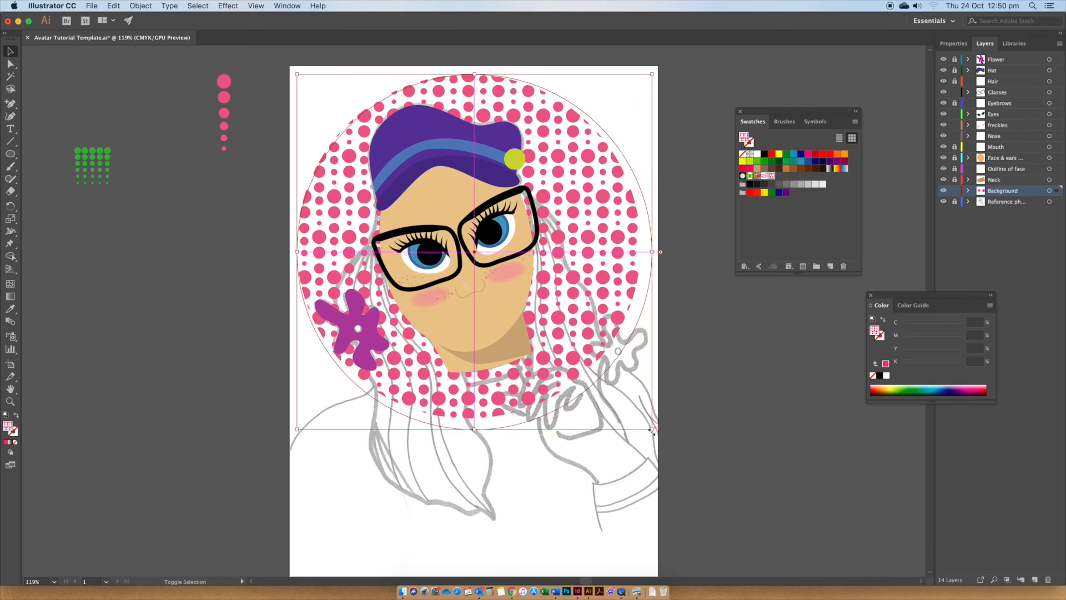
Open the pink dot pattern swatch for editing, select its dot column and show the column's appearance properties
{"action": "double_click", "coordinate": [771, 176]}
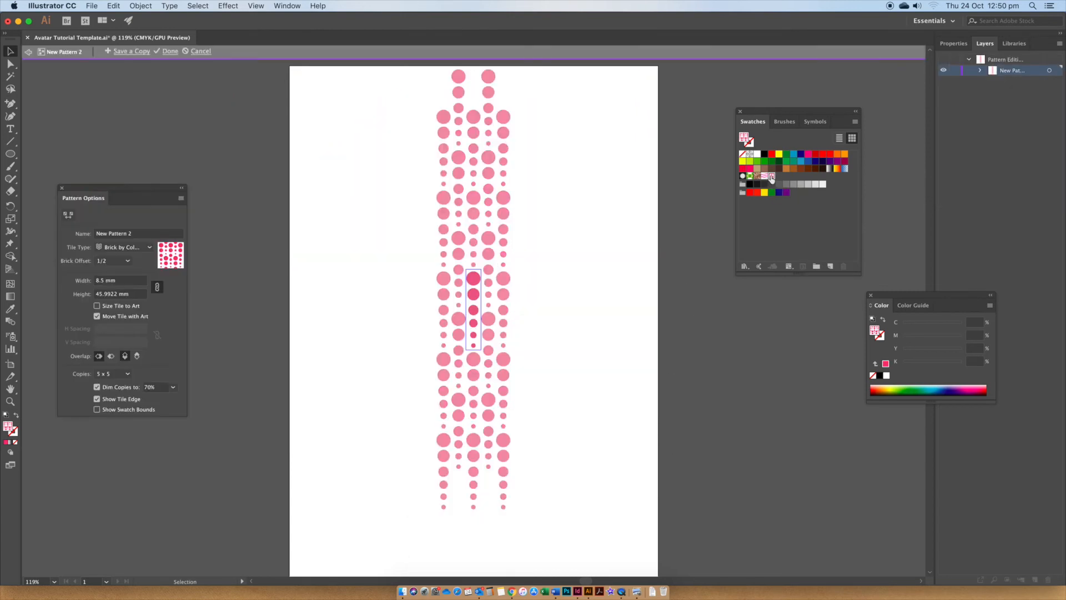
{"action": "left_click", "coordinate": [473, 309]}
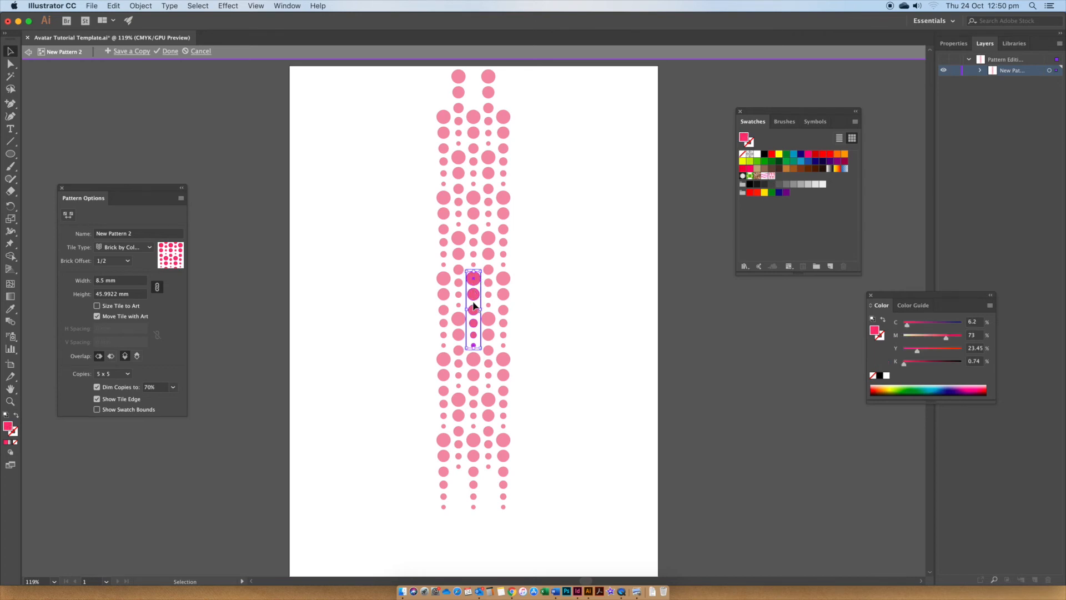
{"action": "key", "text": "super+equal"}
{"action": "key", "text": "super+equal"}
{"action": "key", "text": "super+equal"}
{"action": "key", "text": "super+equal"}
{"action": "key", "text": "super+equal"}
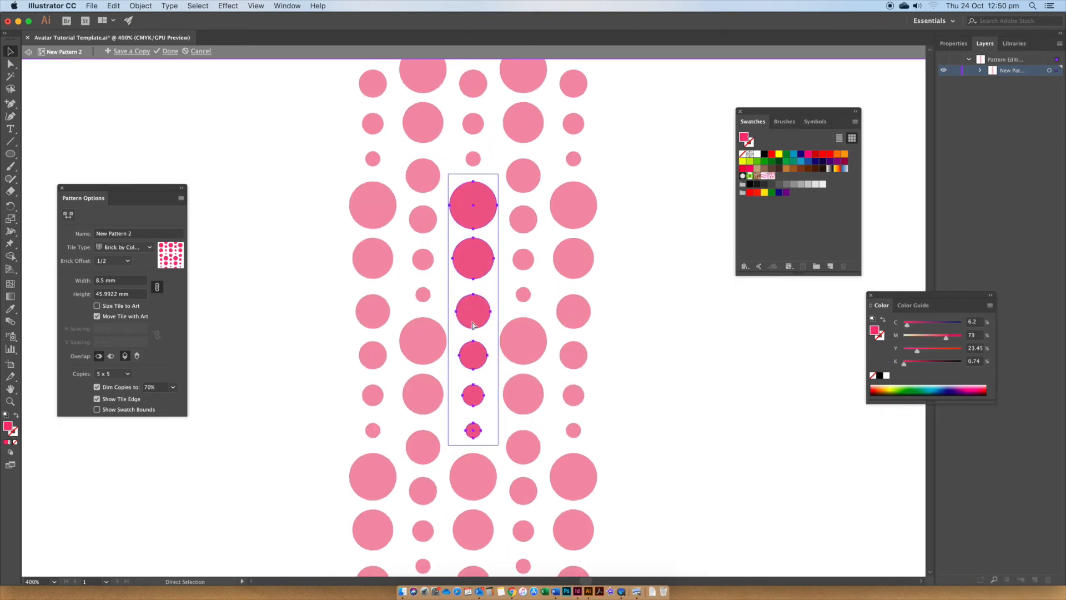
{"action": "left_click", "coordinate": [953, 43]}
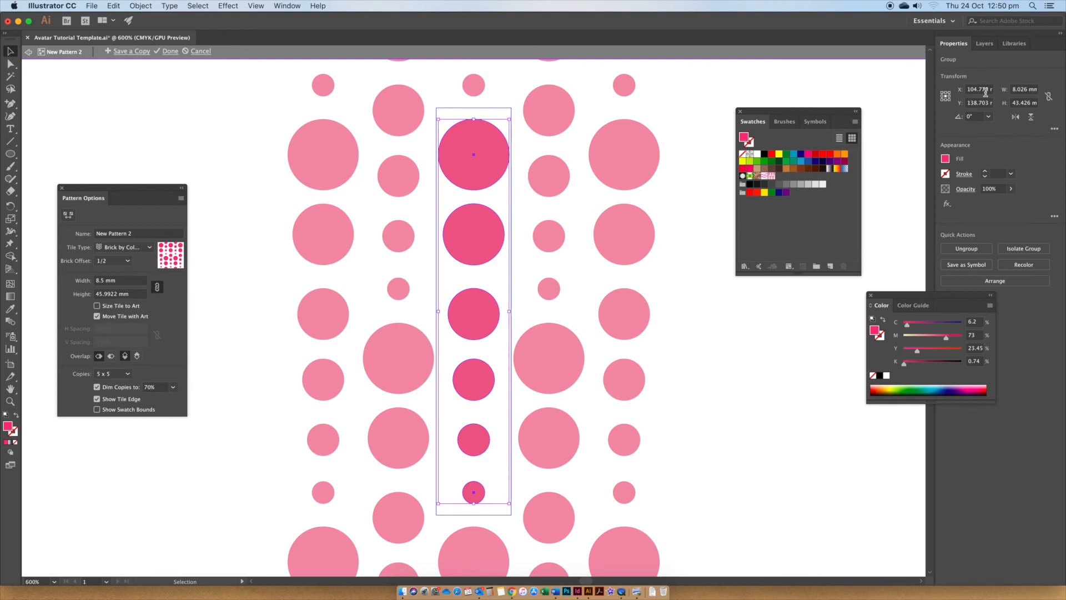
Select only the smallest dot in the pattern tile's column and set its opacity to 10%
{"action": "key", "text": "super+shift+a"}
{"action": "left_click", "coordinate": [481, 146]}
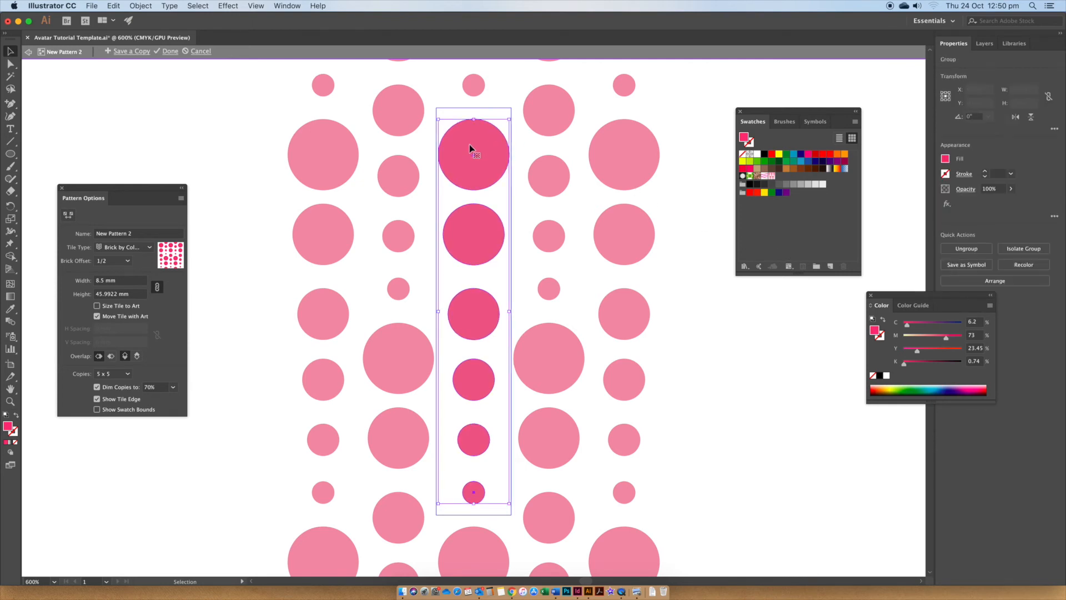
{"action": "left_click", "coordinate": [9, 64]}
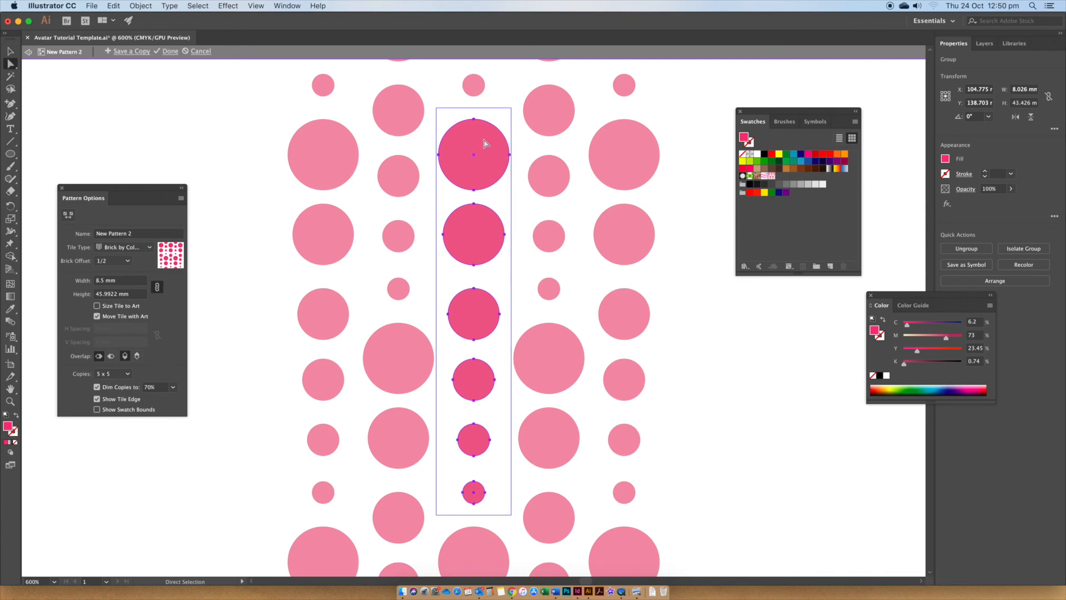
{"action": "left_click", "coordinate": [474, 493]}
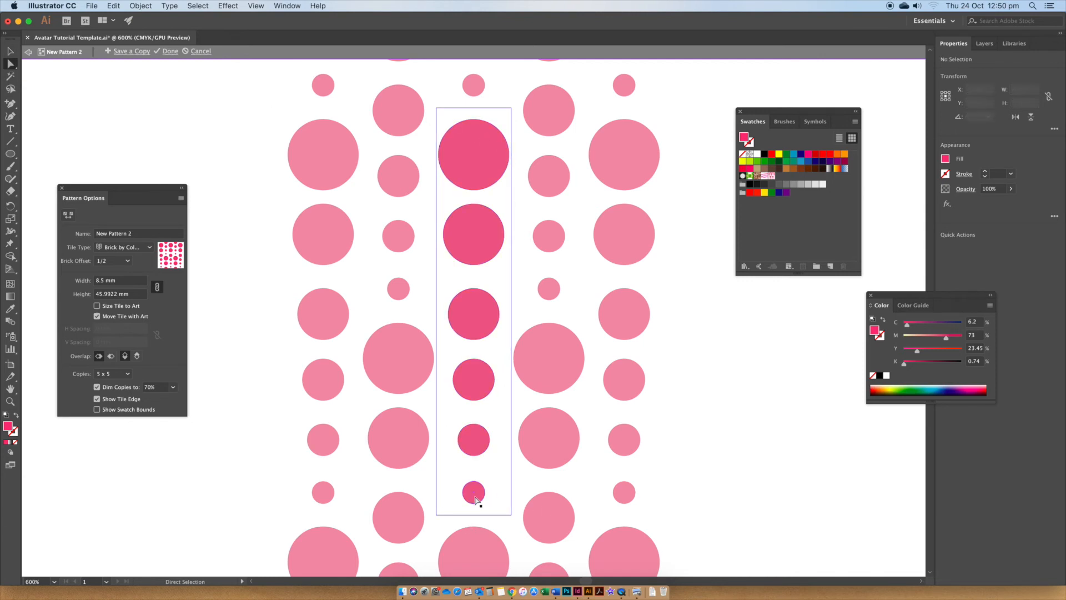
{"action": "left_click", "coordinate": [992, 188]}
{"action": "double_click", "coordinate": [992, 189]}
{"action": "type", "text": "10"}
{"action": "key", "text": "Return"}
Set the opacity of the second-smallest dot in the tile to 25% and the third-smallest to 40%
{"action": "left_click", "coordinate": [473, 447]}
{"action": "double_click", "coordinate": [989, 189]}
{"action": "type", "text": "25"}
{"action": "key", "text": "Return"}
{"action": "left_click", "coordinate": [474, 380]}
{"action": "double_click", "coordinate": [988, 189]}
{"action": "type", "text": "40"}
{"action": "key", "text": "Return"}
Set the opacity of the third-largest dot in the tile to 55% and the second-largest to 70%
{"action": "left_click", "coordinate": [471, 315]}
{"action": "double_click", "coordinate": [989, 189]}
{"action": "type", "text": "55"}
{"action": "key", "text": "Return"}
{"action": "left_click", "coordinate": [474, 234]}
{"action": "double_click", "coordinate": [989, 189]}
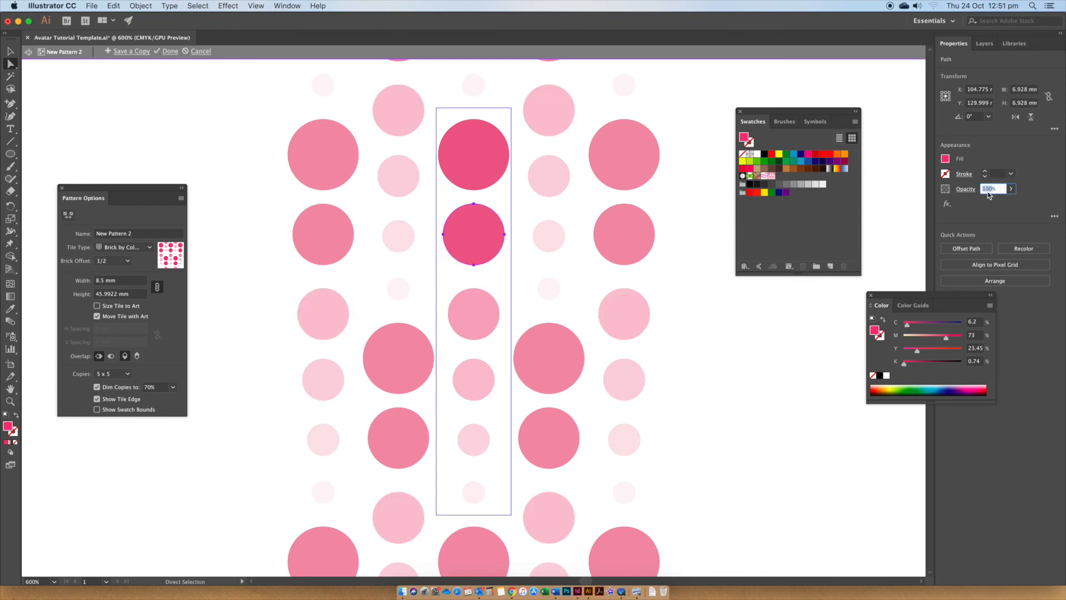
{"action": "type", "text": "70"}
{"action": "key", "text": "Return"}
Set the largest dot's opacity to 90%, then finish editing the pattern and return to the full artboard
{"action": "left_click", "coordinate": [497, 150]}
{"action": "double_click", "coordinate": [989, 190]}
{"action": "type", "text": "8"}
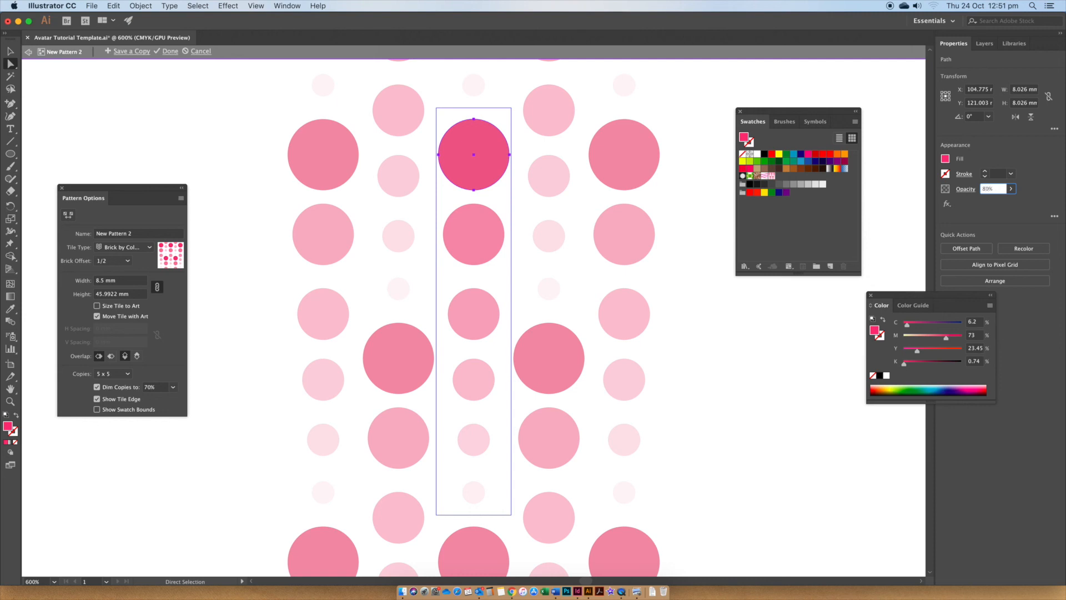
{"action": "key", "text": "Return"}
{"action": "left_click", "coordinate": [687, 240]}
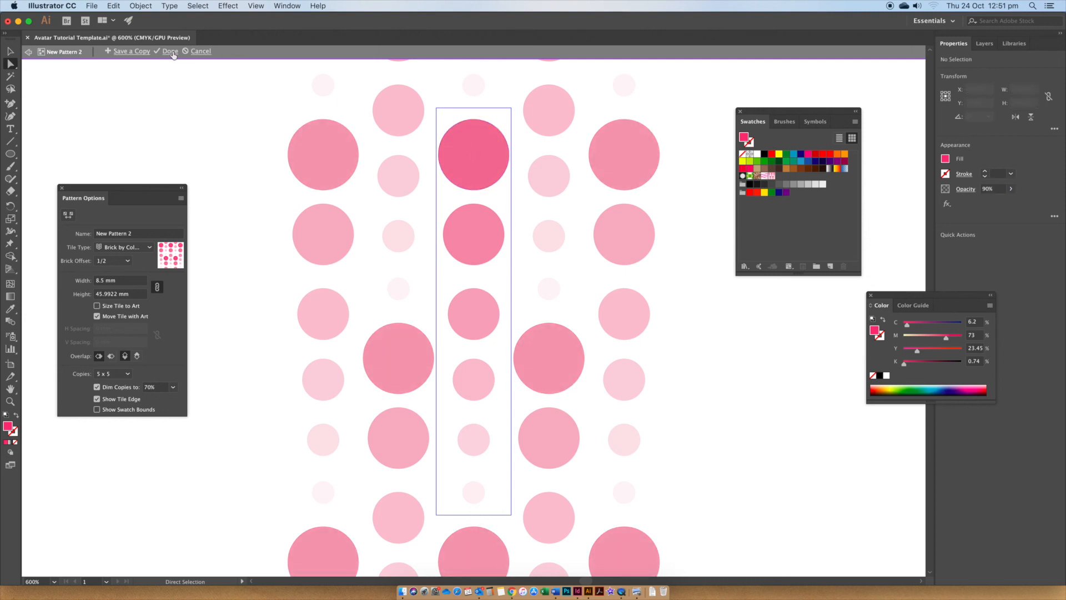
{"action": "left_click", "coordinate": [171, 52]}
{"action": "key", "text": "super+0"}
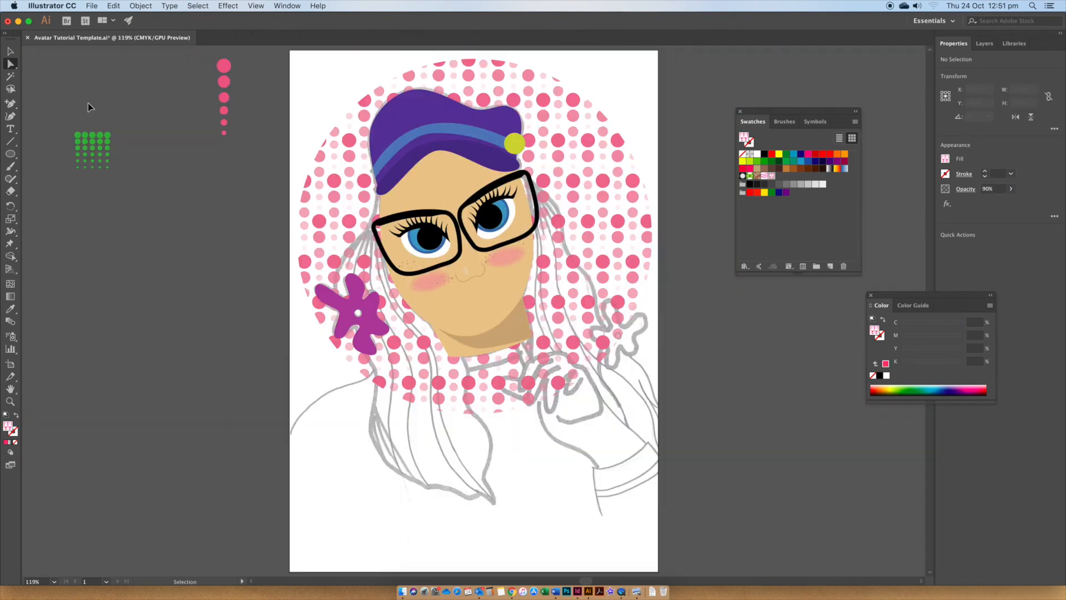